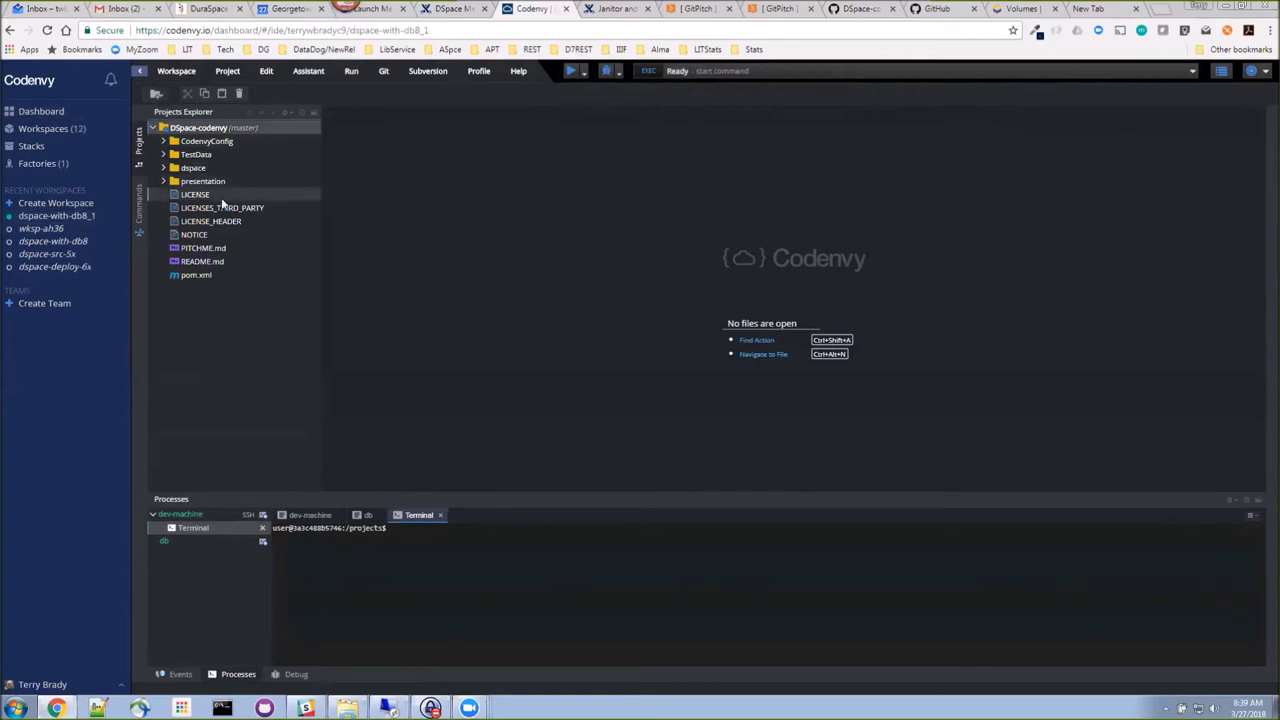
Step: Open the DSpace Parent Project pom.xml (version 6.2) and scroll through its properties
double_click(210, 272)
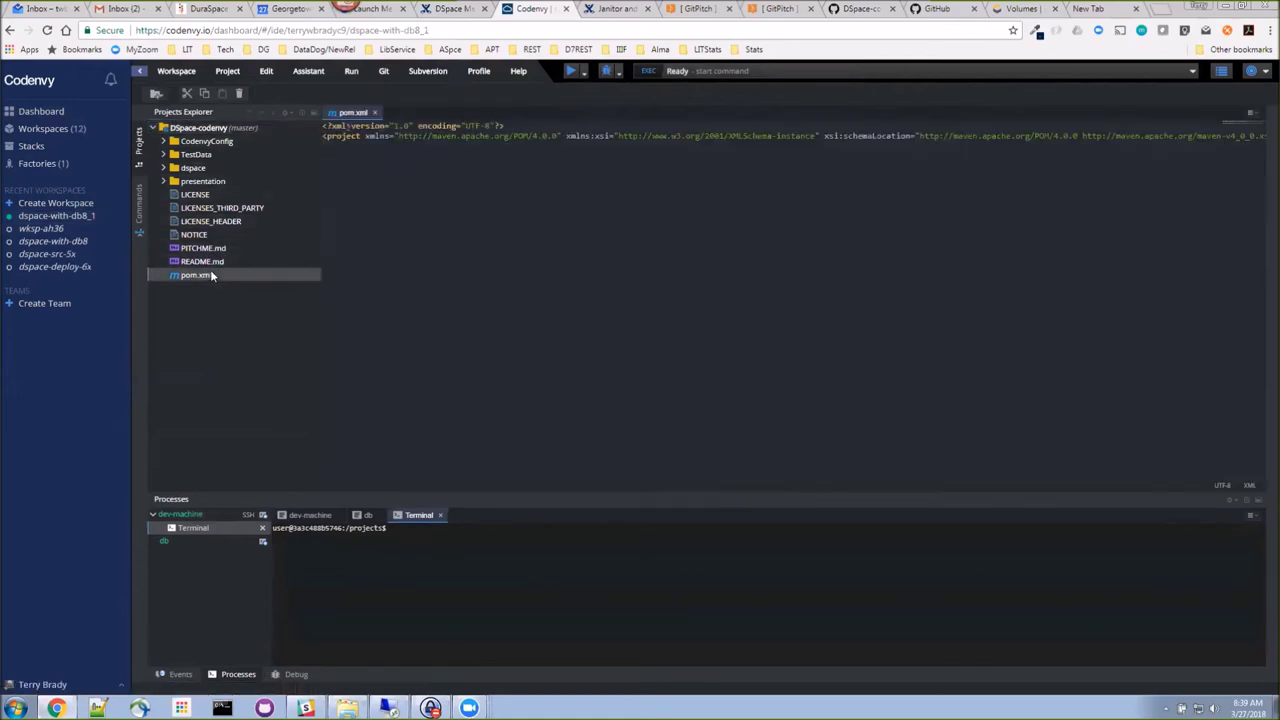
scroll(780, 300, "down", 5)
scroll(571, 259, "down", 3)
scroll(571, 259, "up", 9)
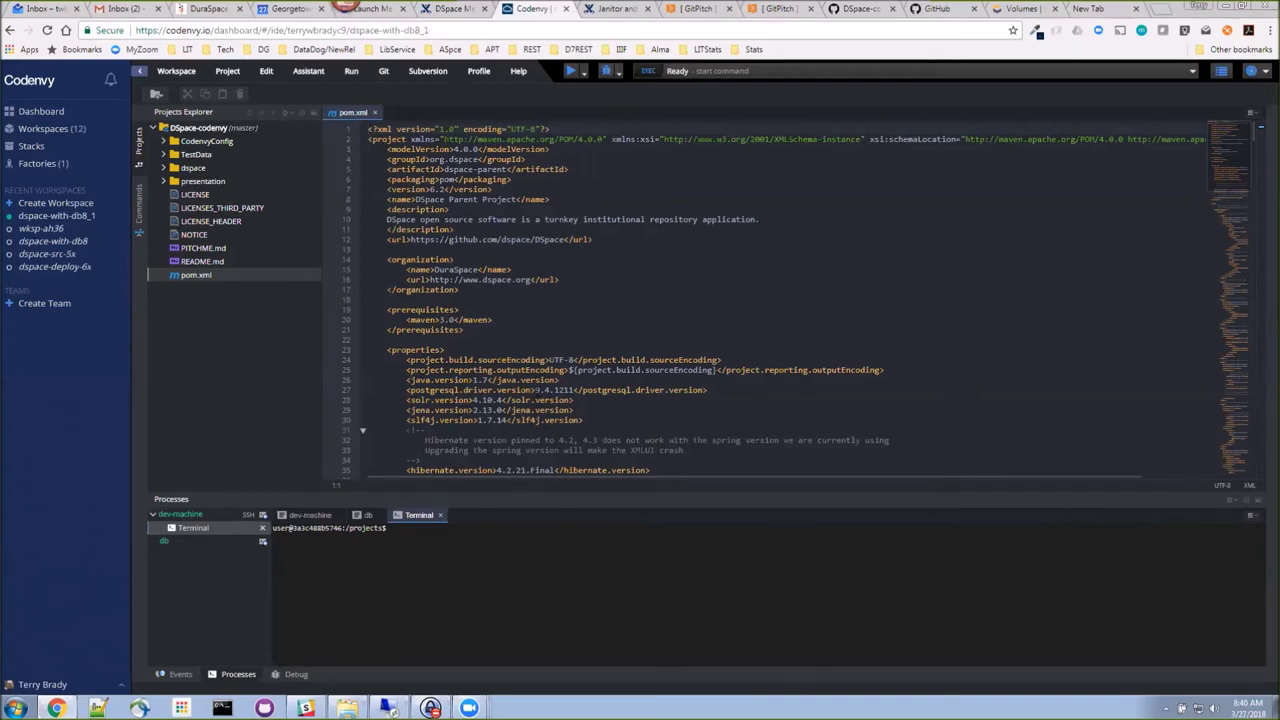
Step: Run the '1. install local.cfg' command on dev-machine
left_click(352, 72)
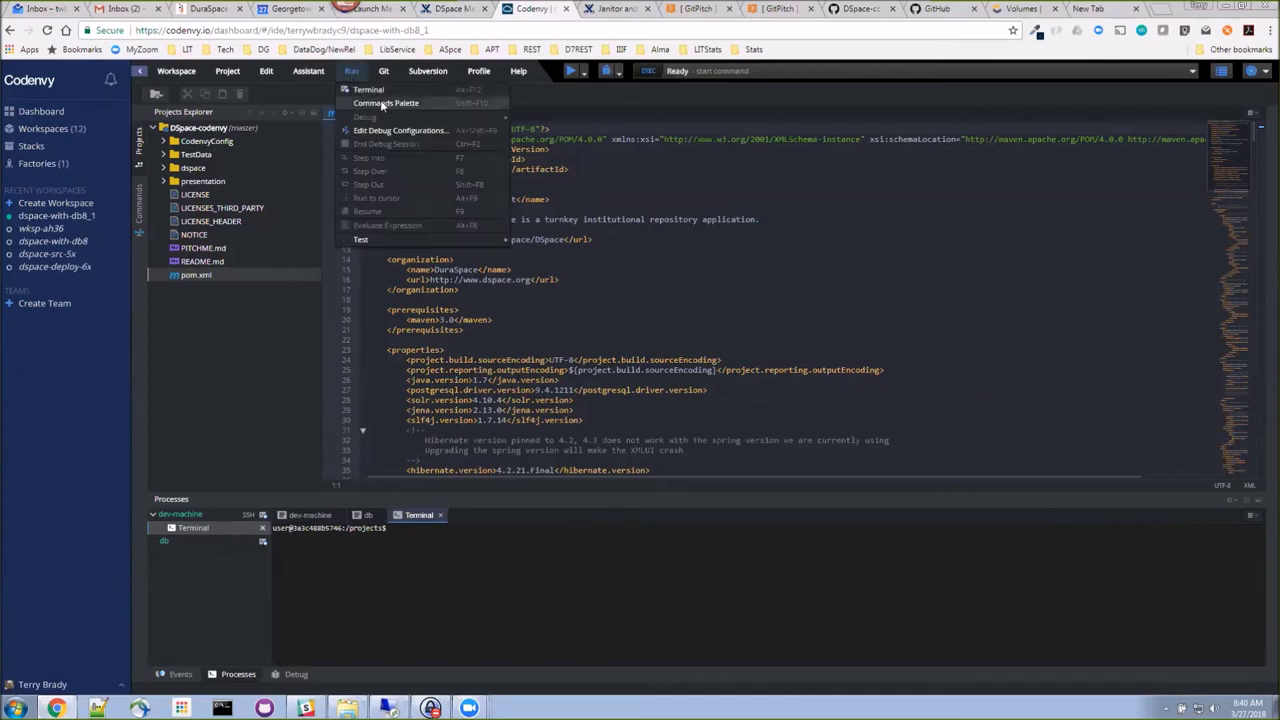
left_click(384, 102)
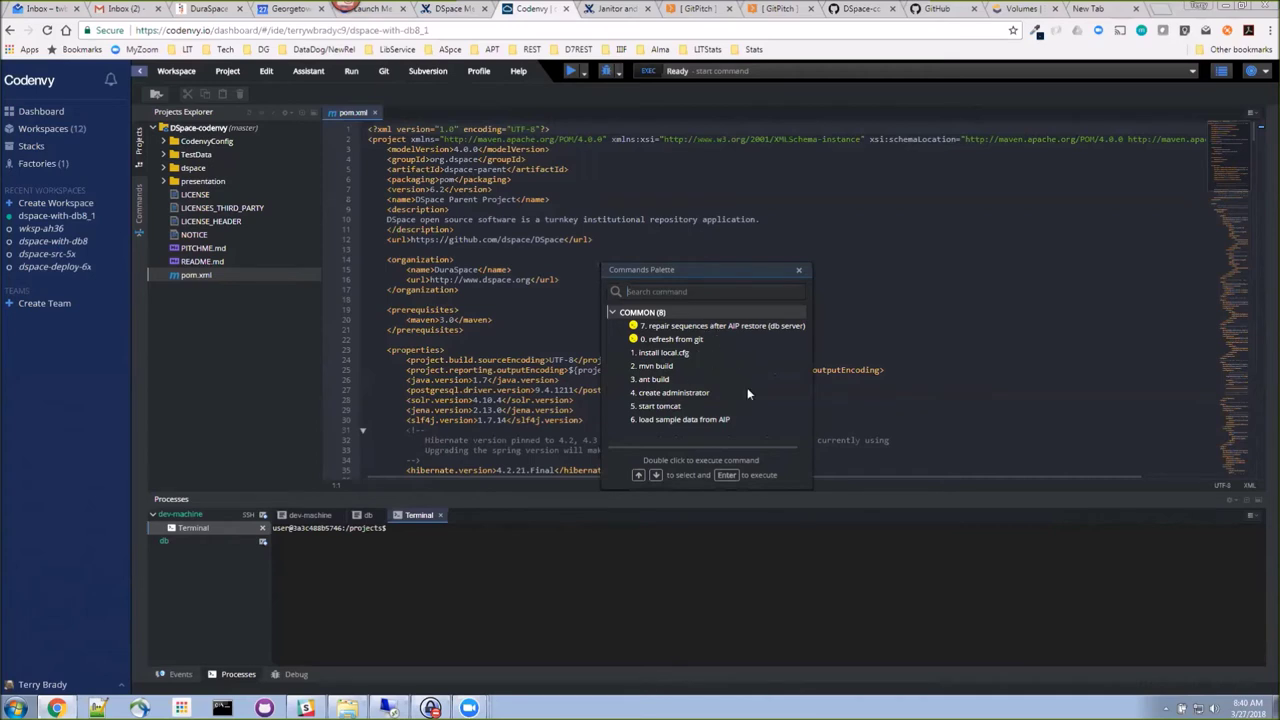
double_click(679, 355)
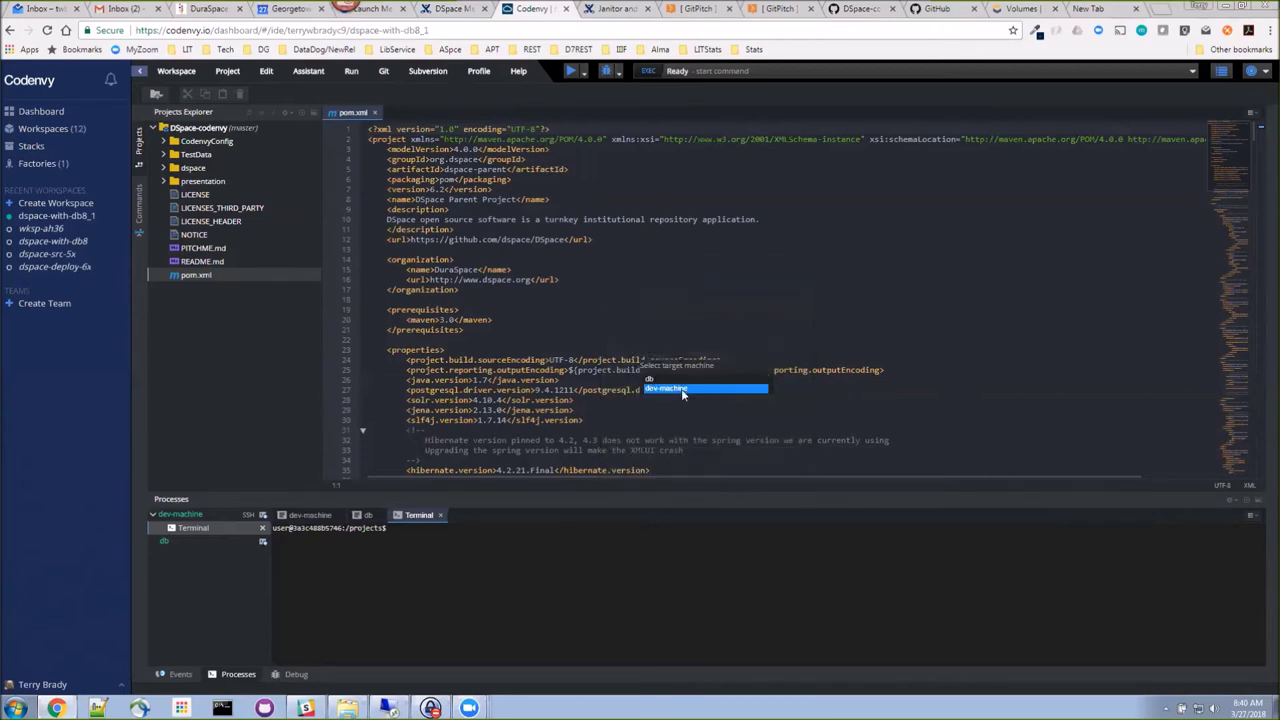
left_click(681, 388)
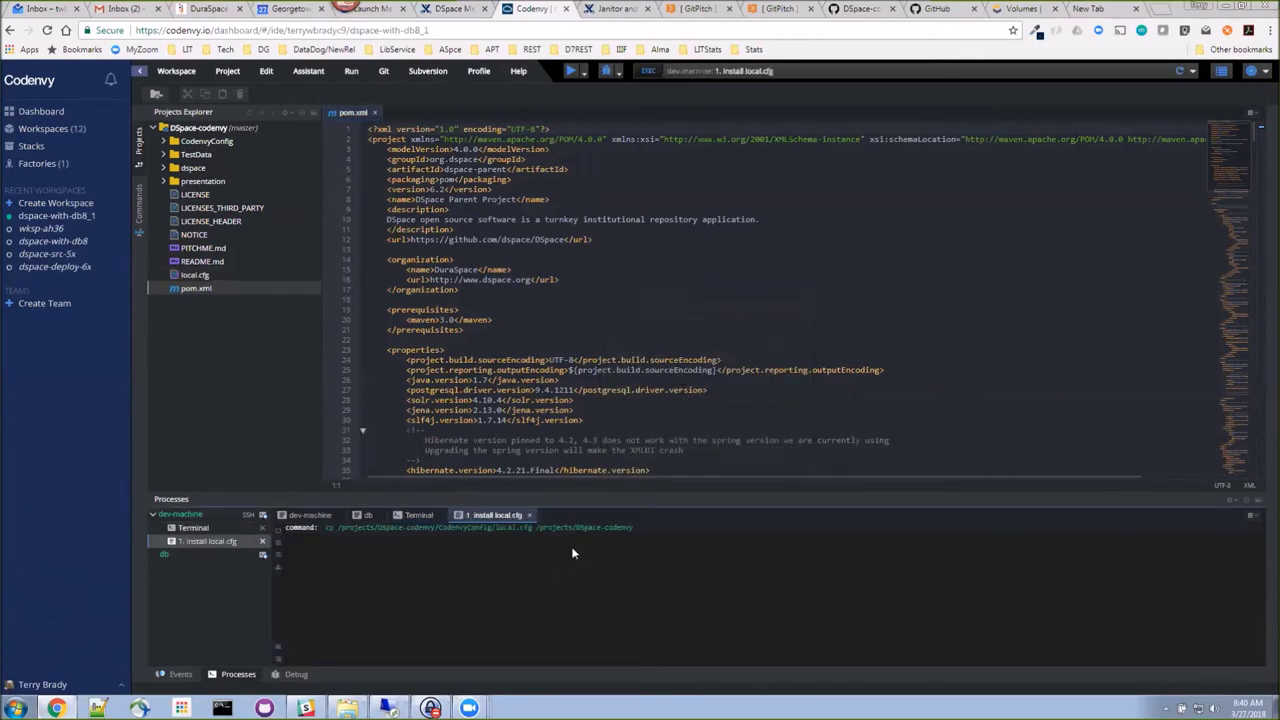
Step: Open the copied local.cfg, showing dspace.dir=/home/user/dspace and hostname localhost
left_click(197, 276)
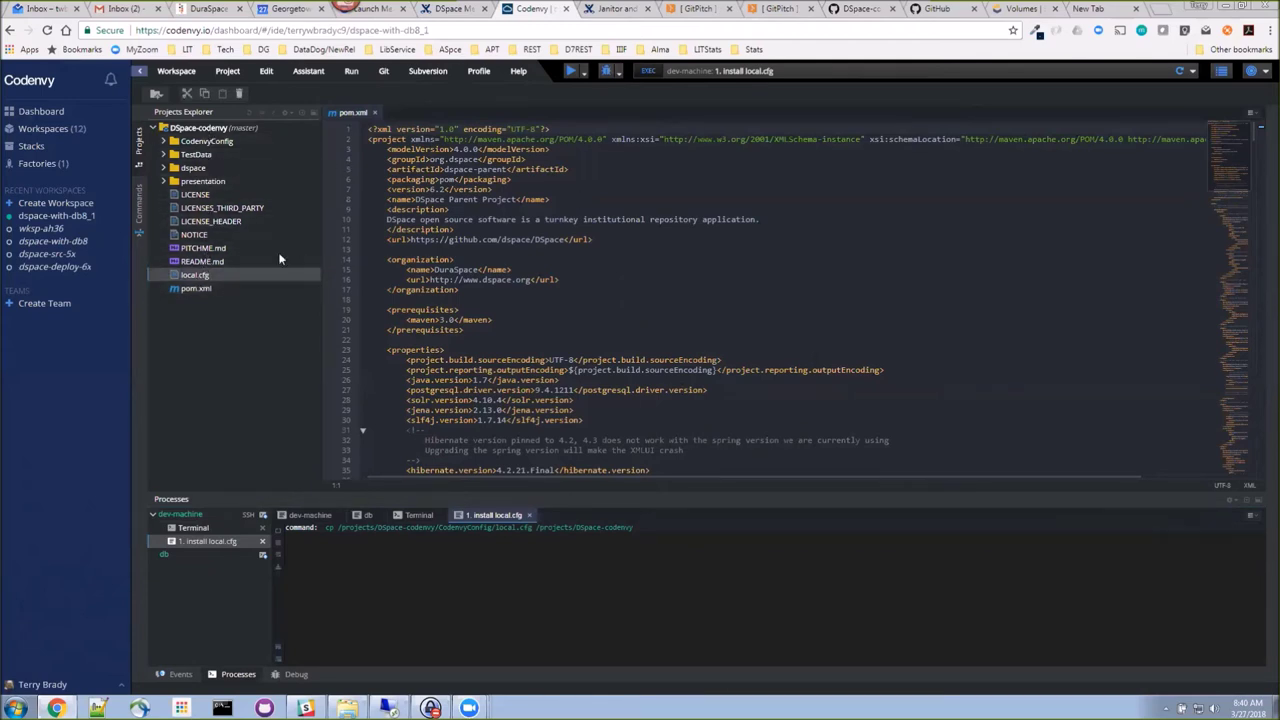
double_click(200, 277)
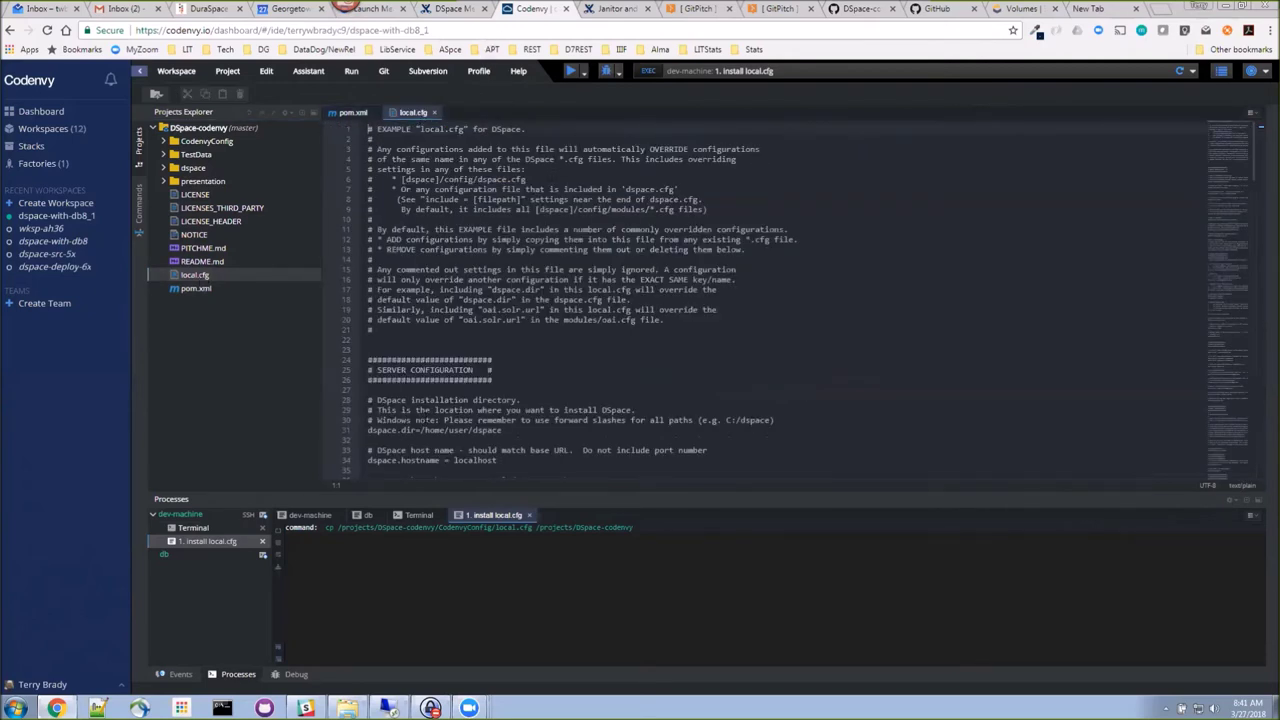
left_click(444, 430)
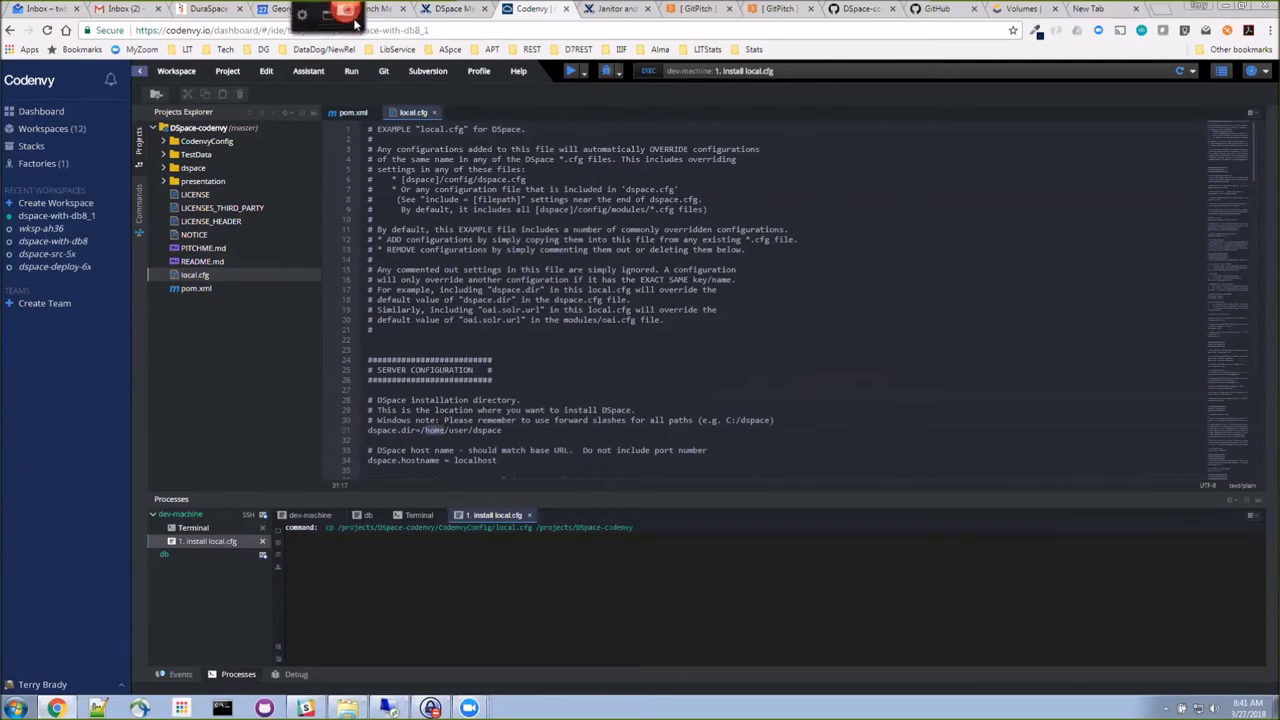
left_click(383, 71)
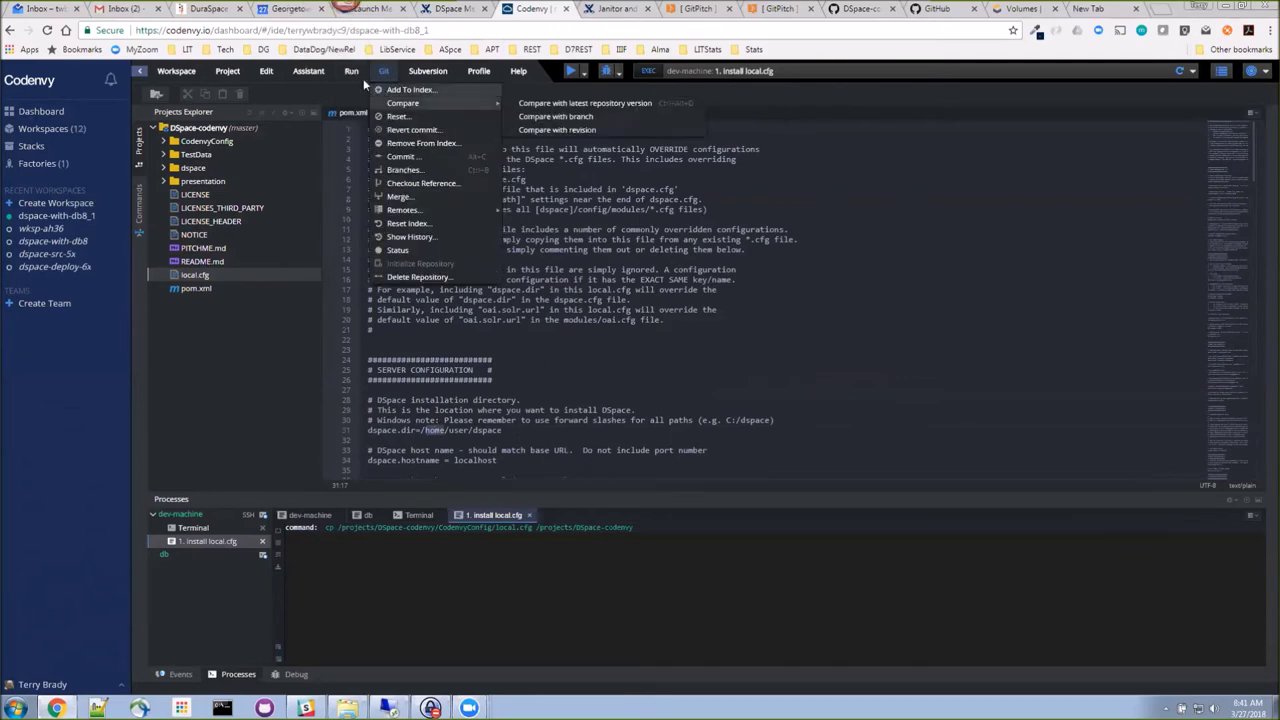
Step: Start the '2. mvn build' command on dev-machine
left_click(351, 71)
left_click(400, 100)
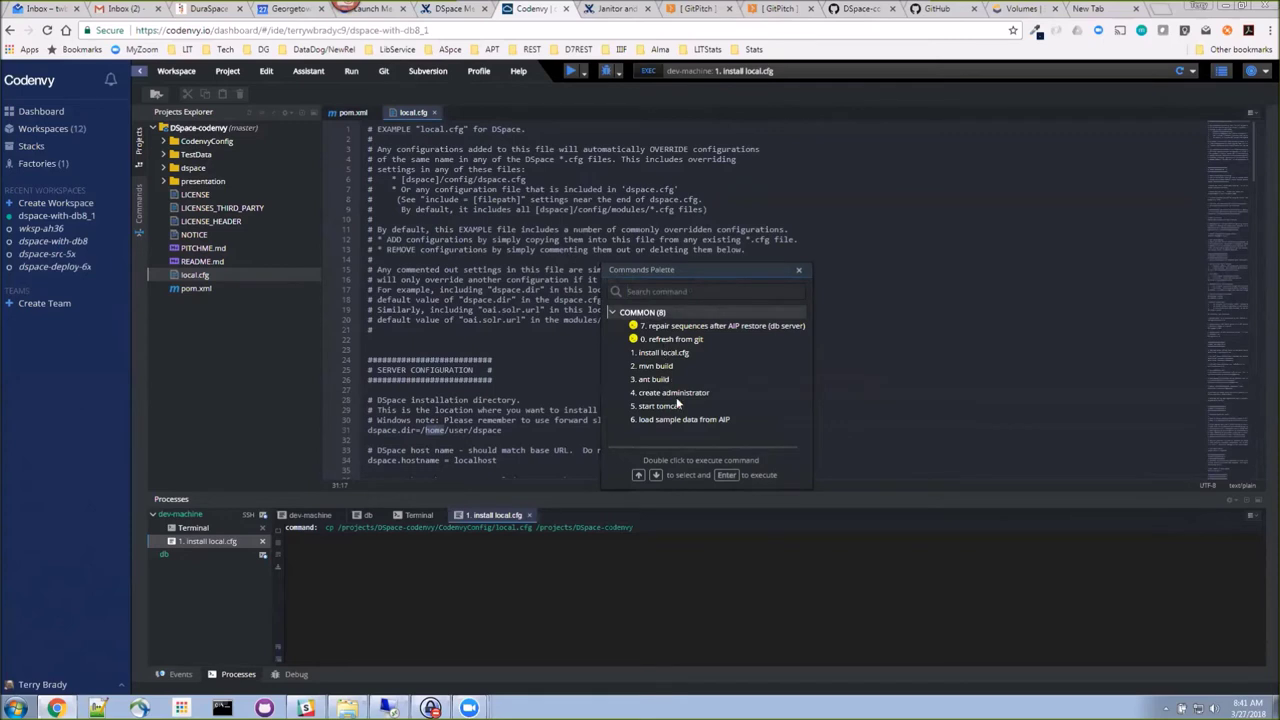
left_click(658, 366)
double_click(658, 366)
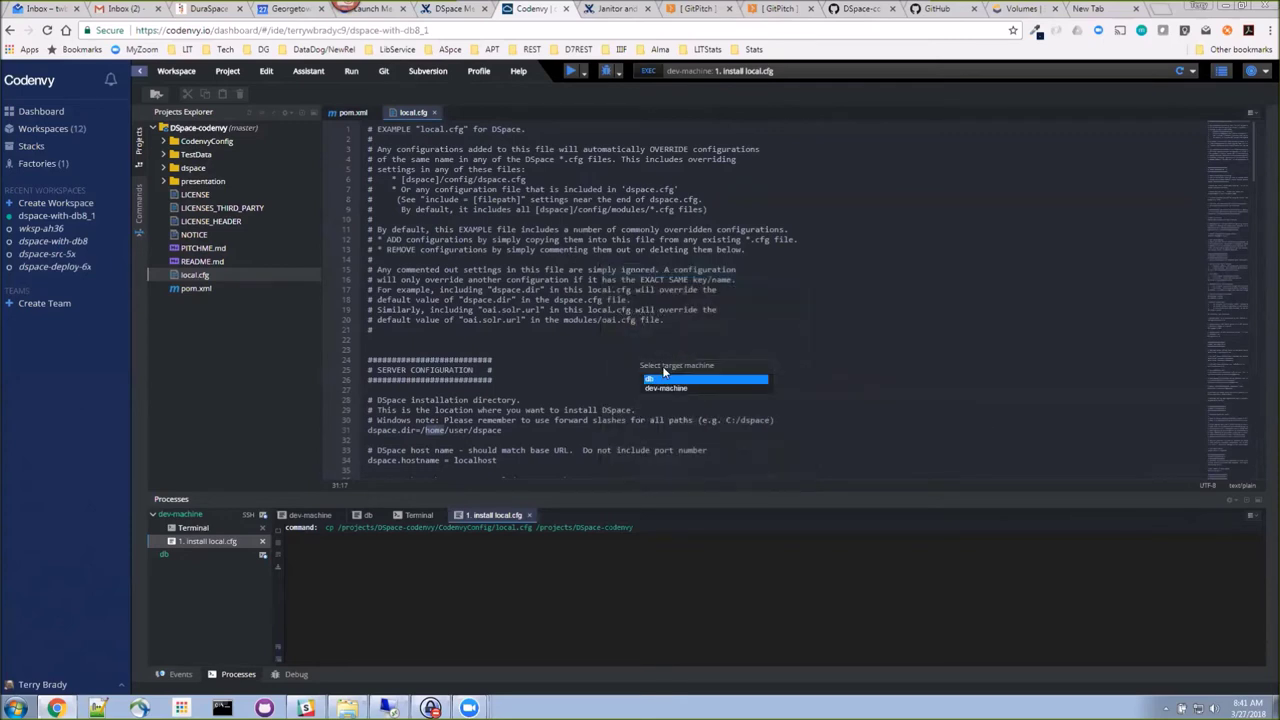
left_click(669, 387)
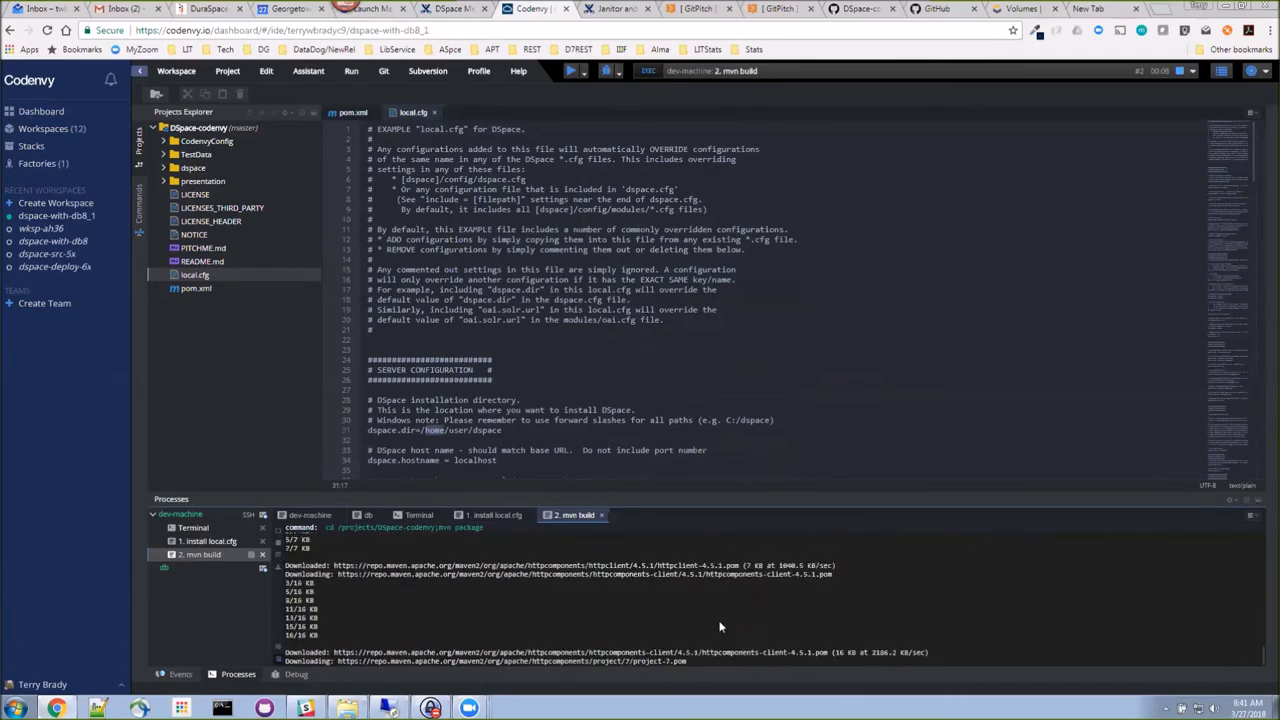
Step: List /home/user/dspace in the dev machine terminal, finding only an upload folder
left_click(194, 528)
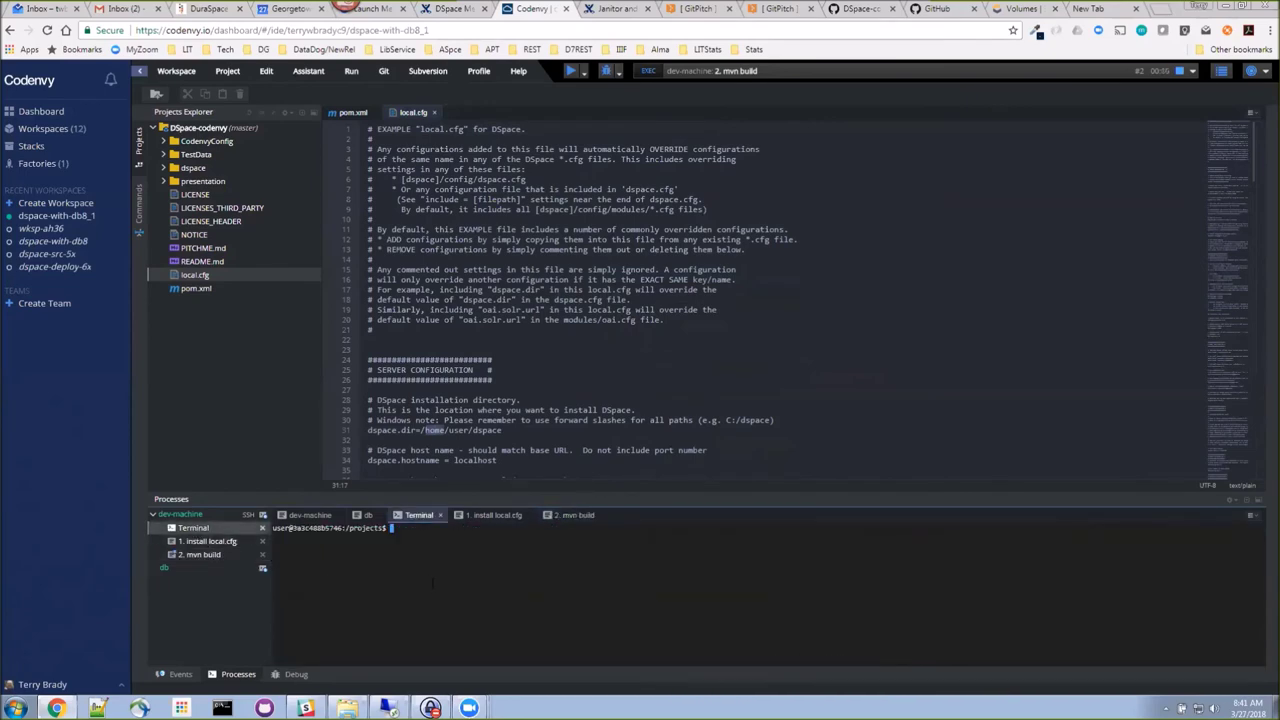
type("ls /home/user/dspace")
key("Return")
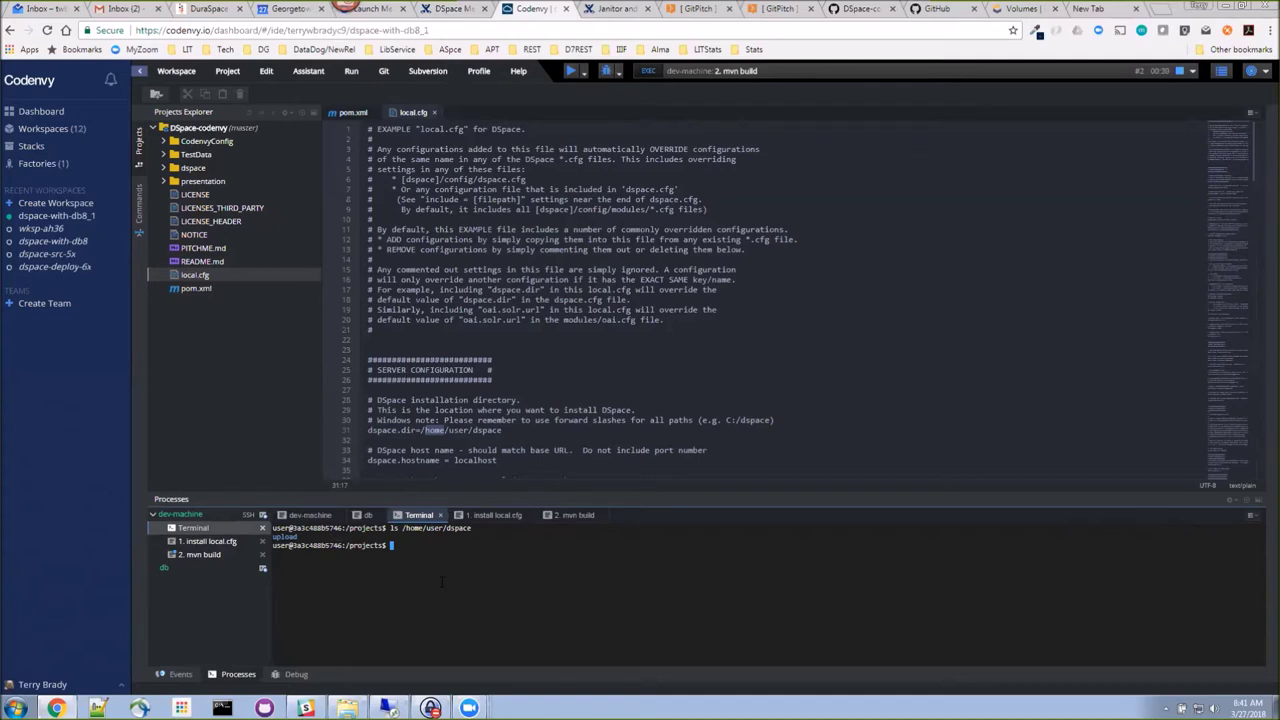
Step: Open a new terminal on the db machine
left_click(174, 568)
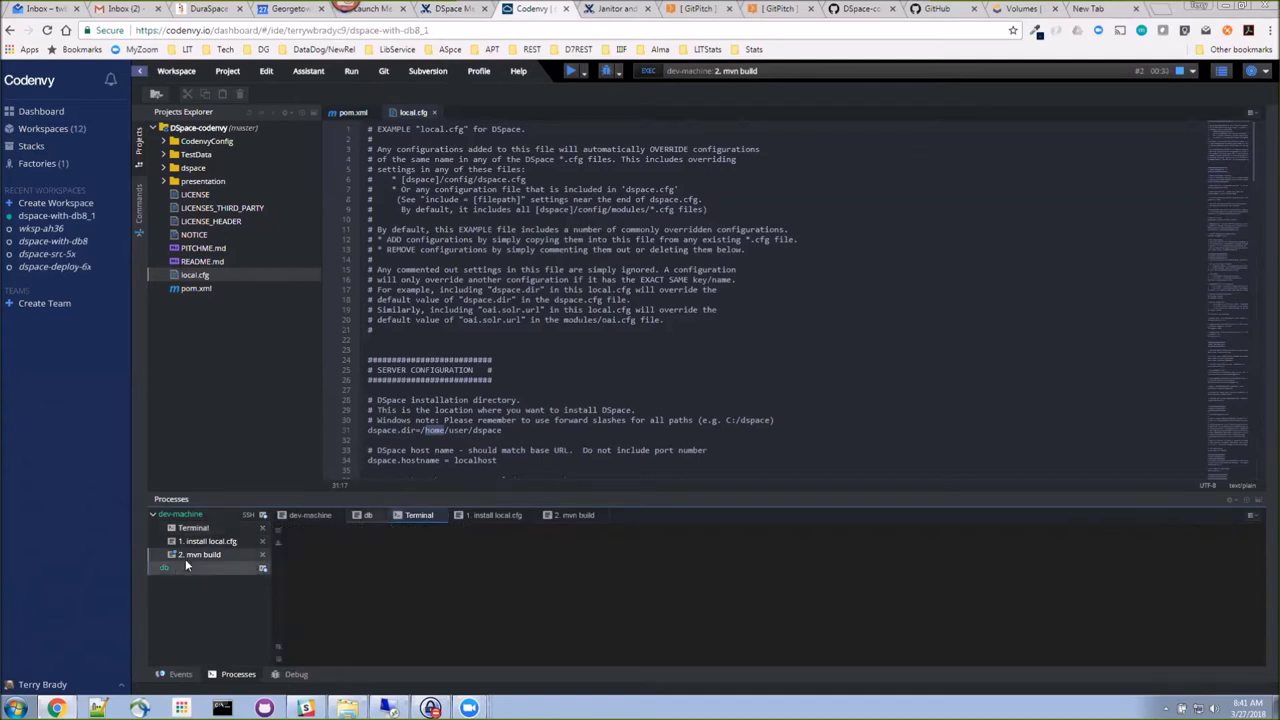
left_click(352, 72)
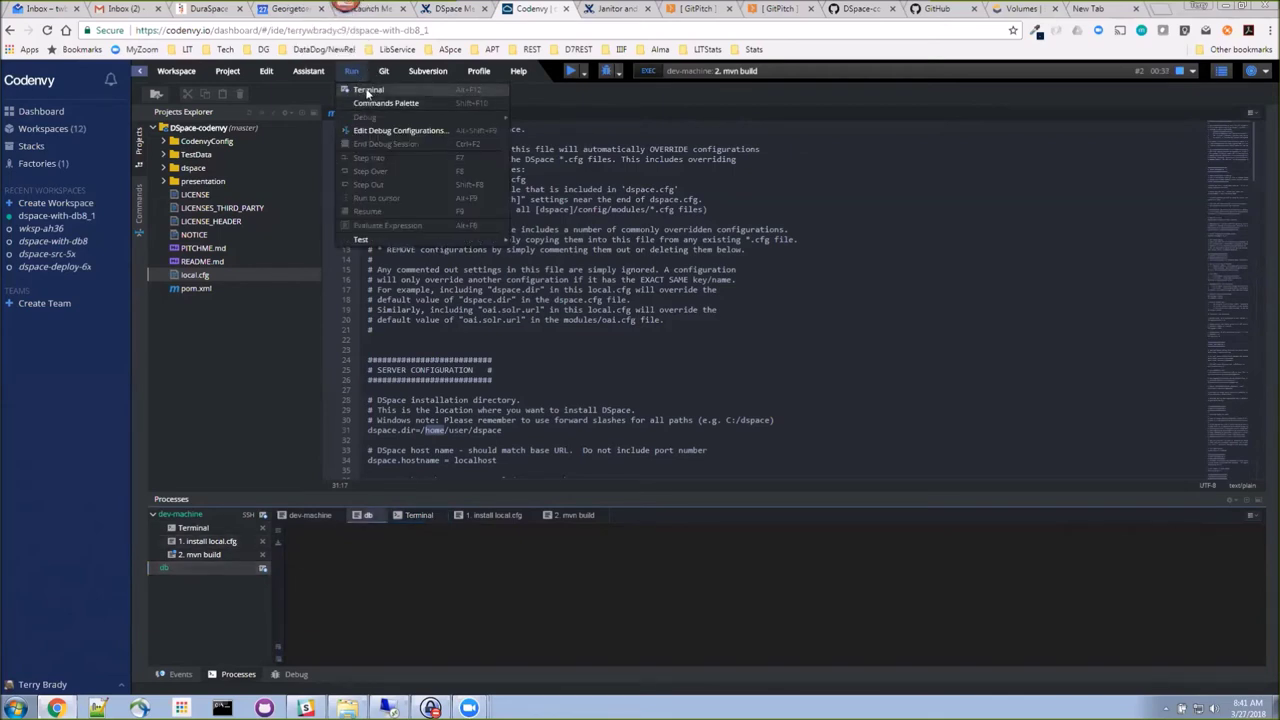
left_click(368, 90)
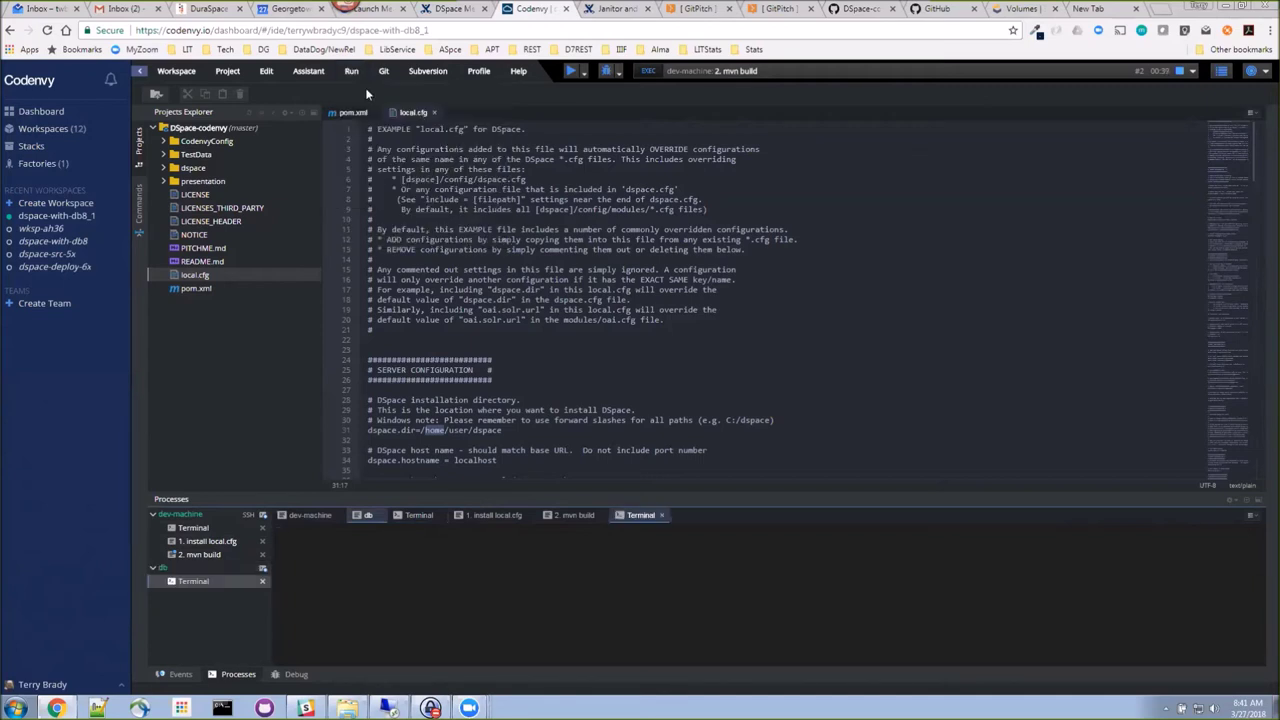
Step: Connect with psql -U dspace and run \dt, confirming no tables exist
left_click(220, 583)
type("psql -U dspace")
key("Return")
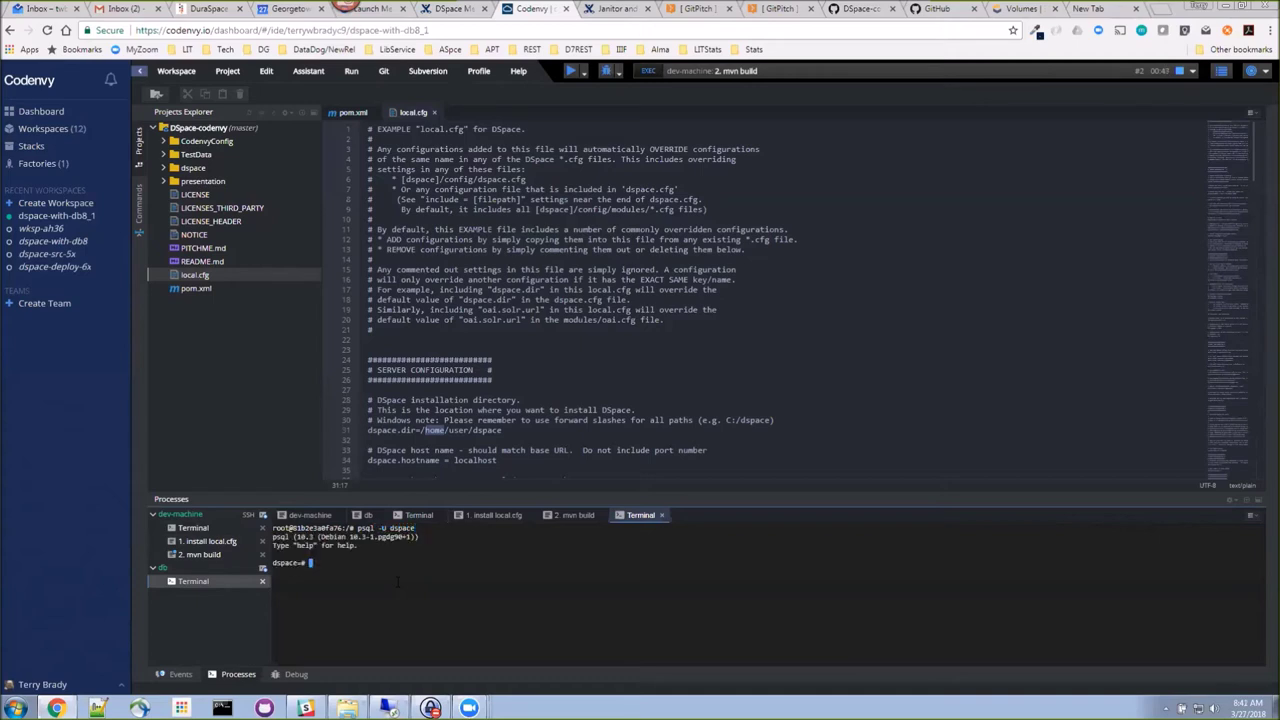
type("\\dt")
key("Return")
Step: Show the '2. mvn build' output and let it finish with BUILD SUCCESS in 02:07 min
left_click(201, 556)
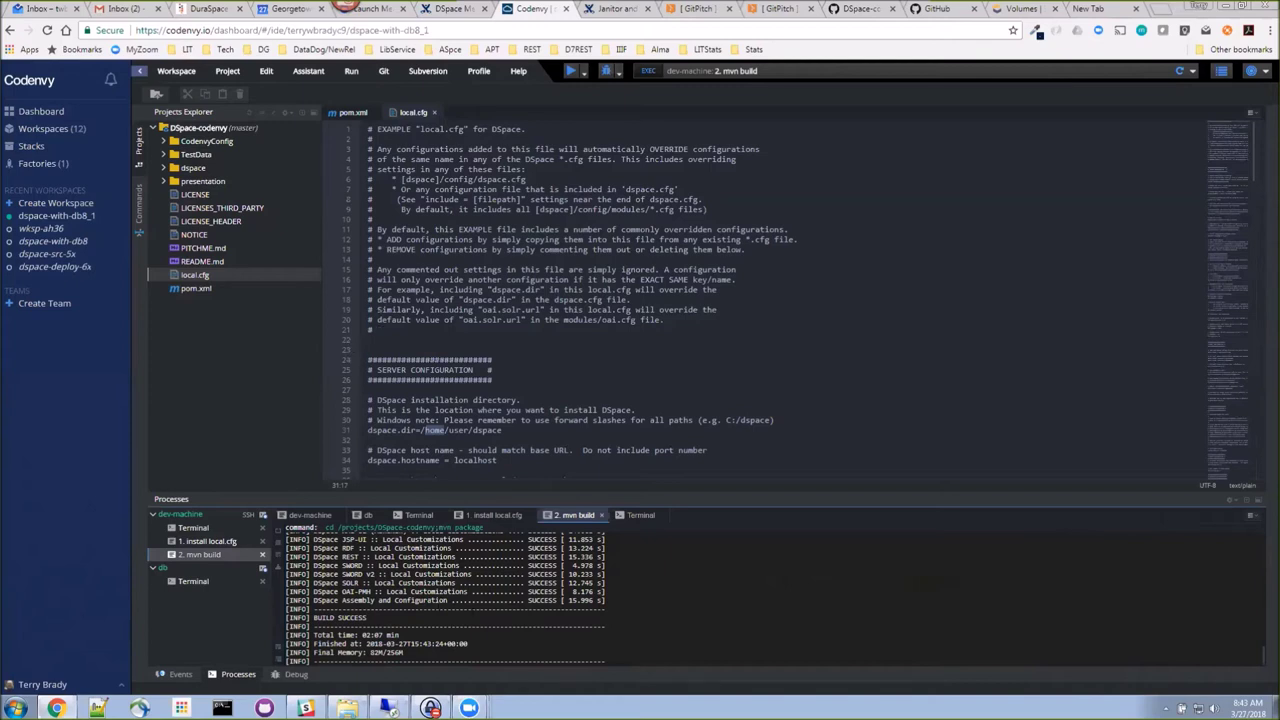
Step: Run '3. ant build' on dev-machine, which fails because build.xml does not exist
left_click(351, 71)
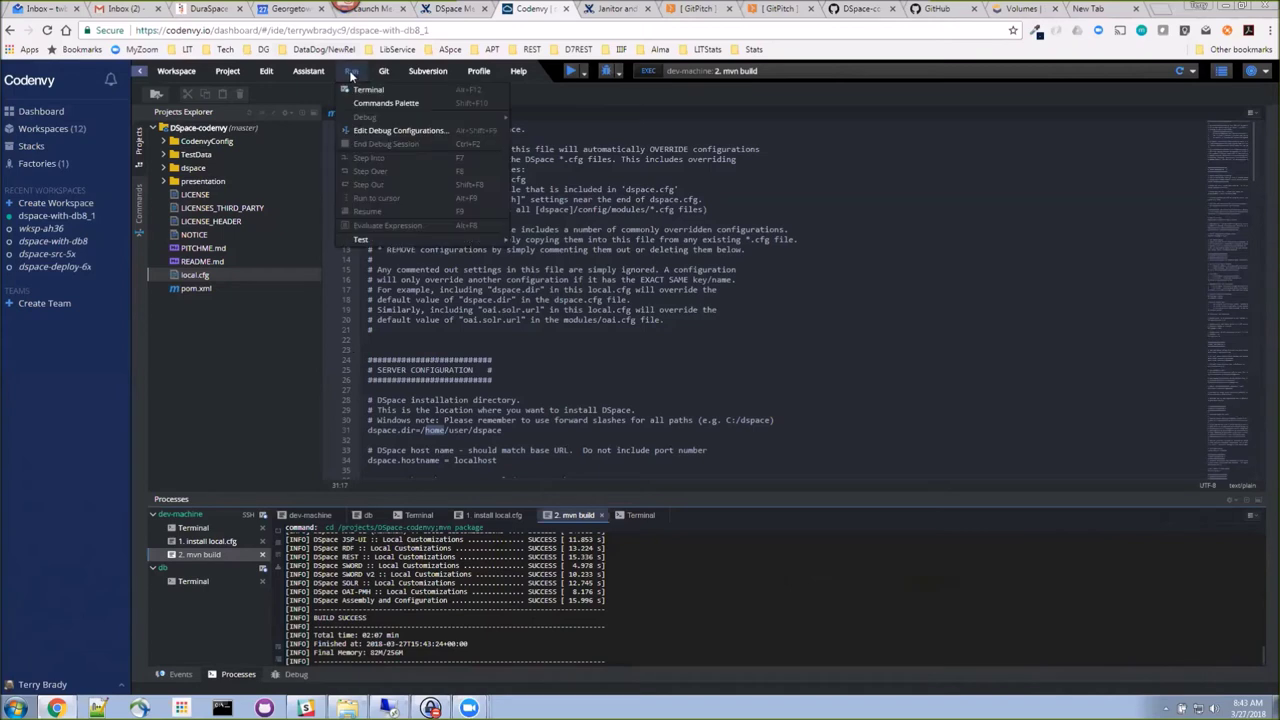
left_click(387, 105)
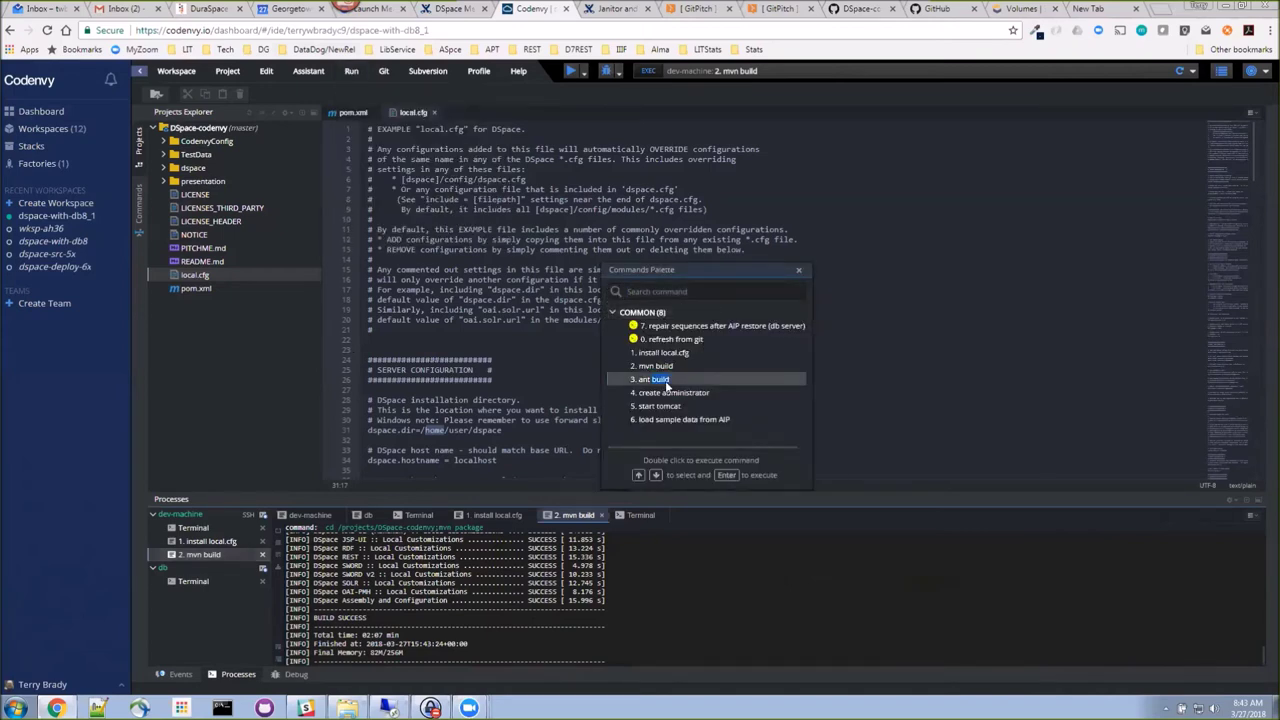
double_click(666, 382)
left_click(672, 389)
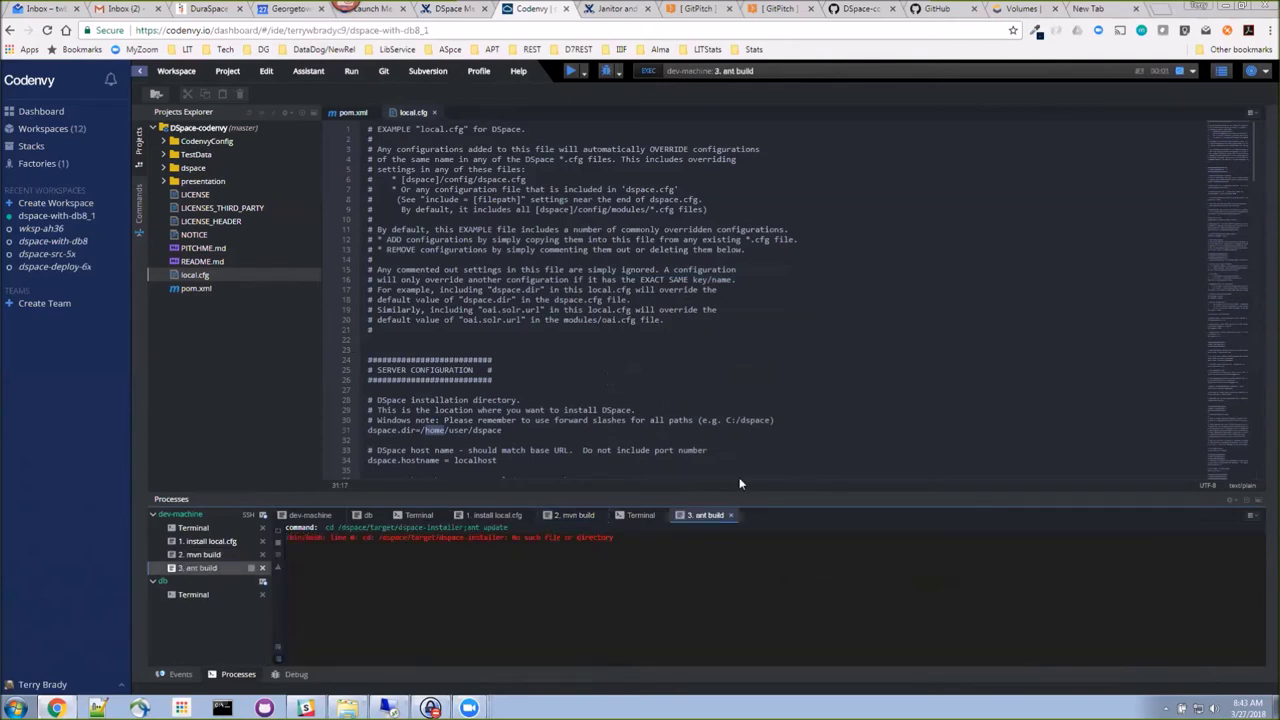
left_click(190, 128)
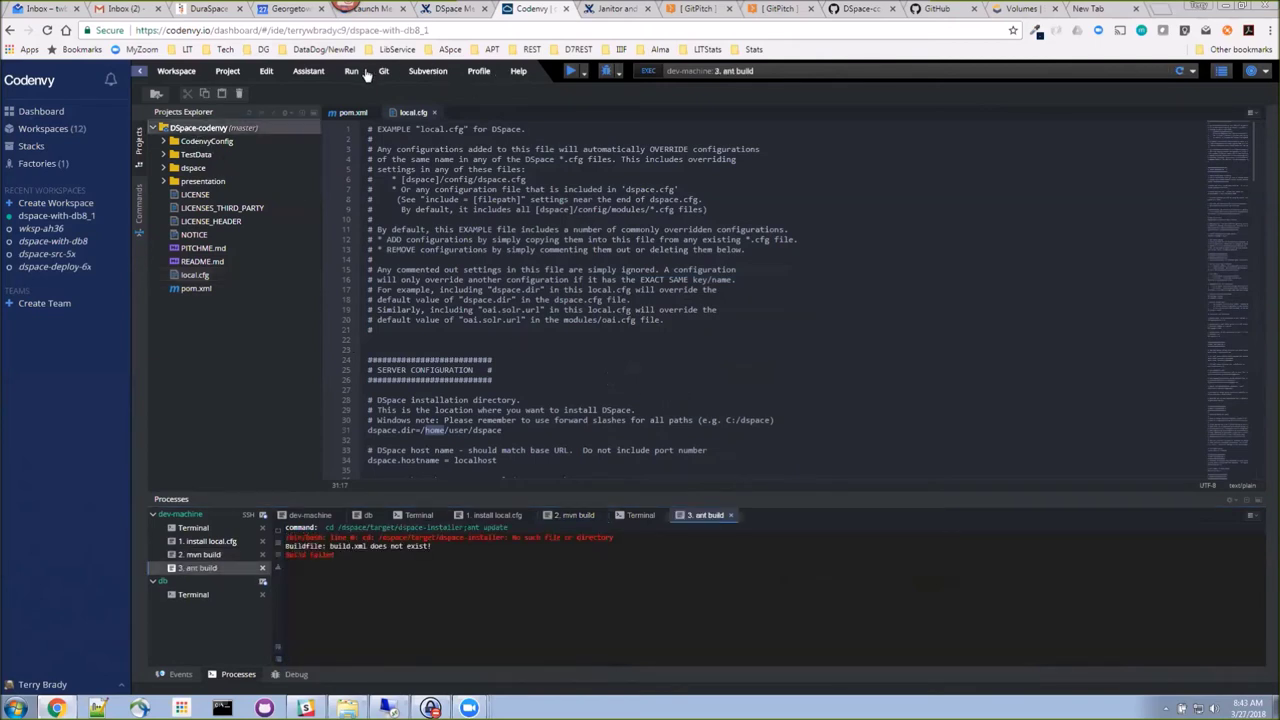
Step: Relaunch '3. ant build' from the Commands Palette
left_click(352, 71)
left_click(385, 102)
double_click(665, 381)
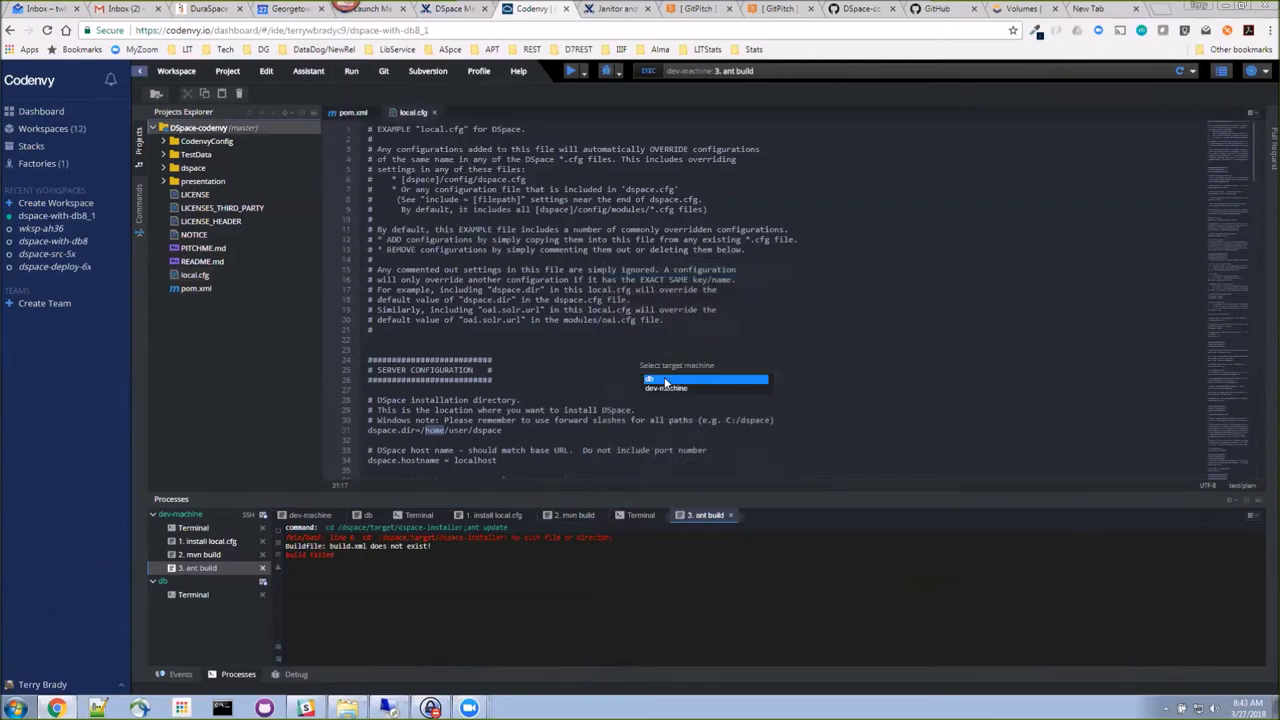
Step: Target dev-machine for the ant build rerun, which ends BUILD SUCCESSFUL in 17 seconds
left_click(672, 388)
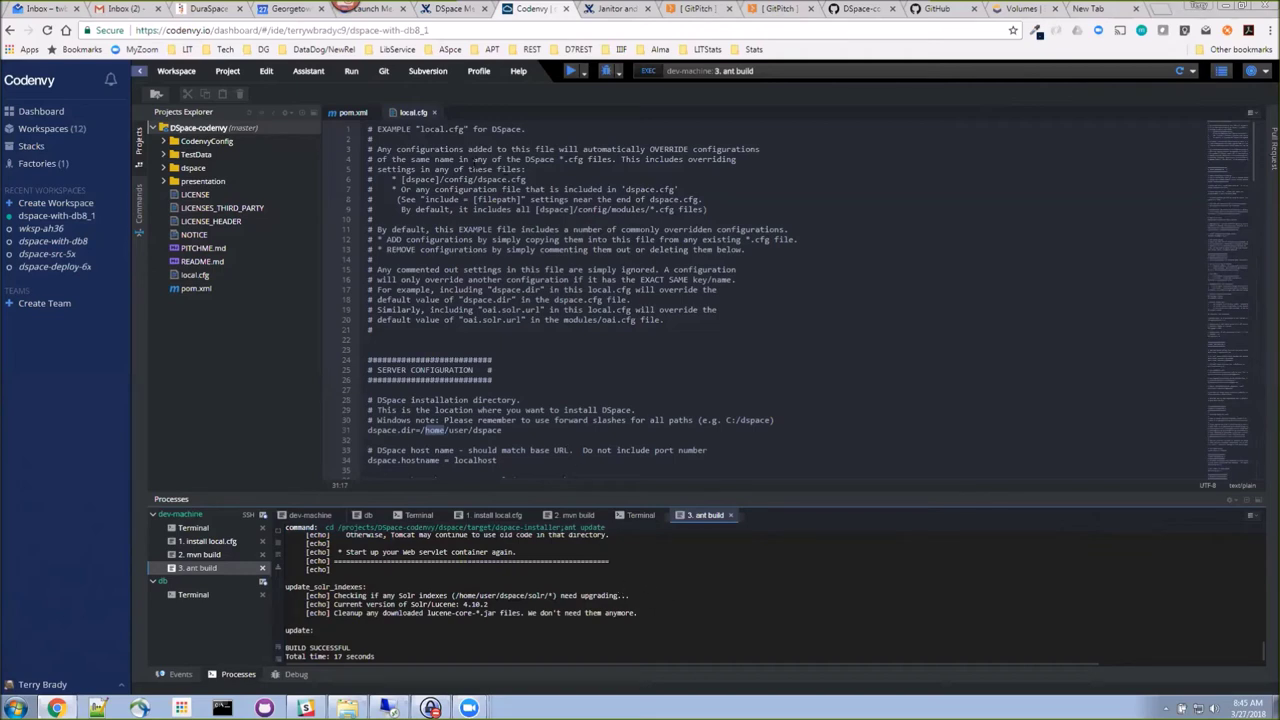
left_click(351, 72)
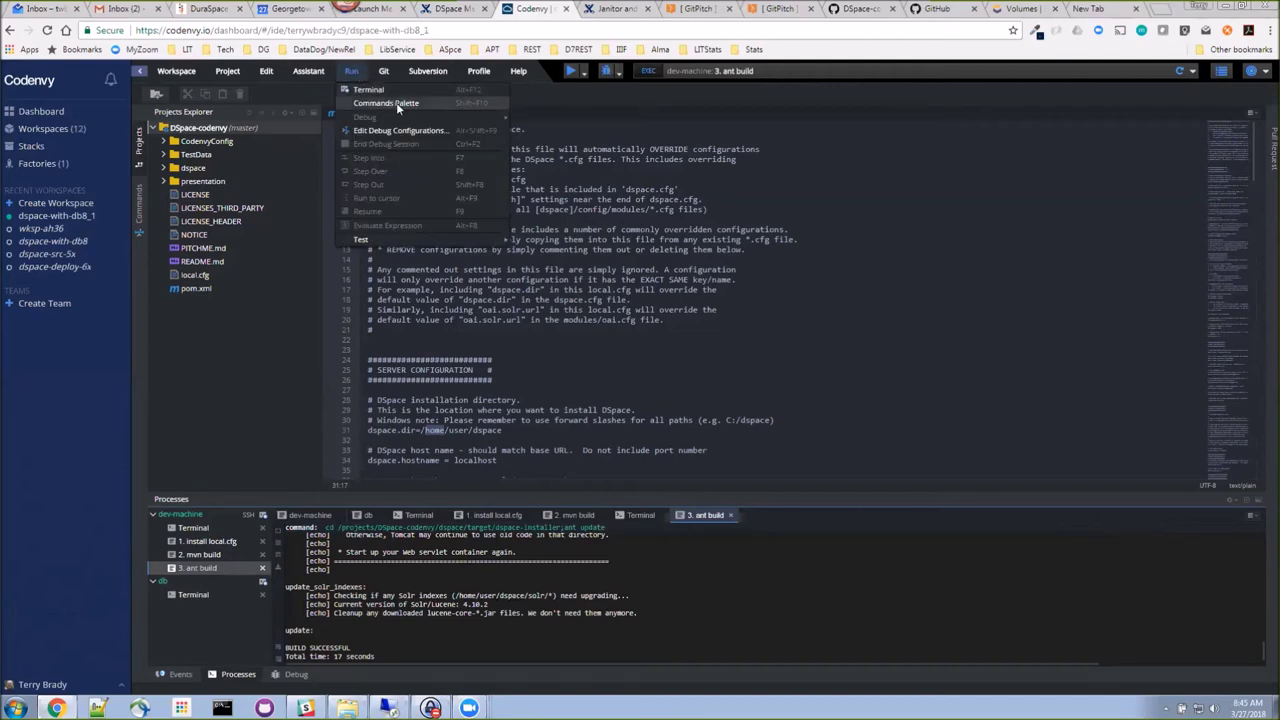
Step: Run the '4. create administrator' command to create the DSpace admin account
left_click(396, 102)
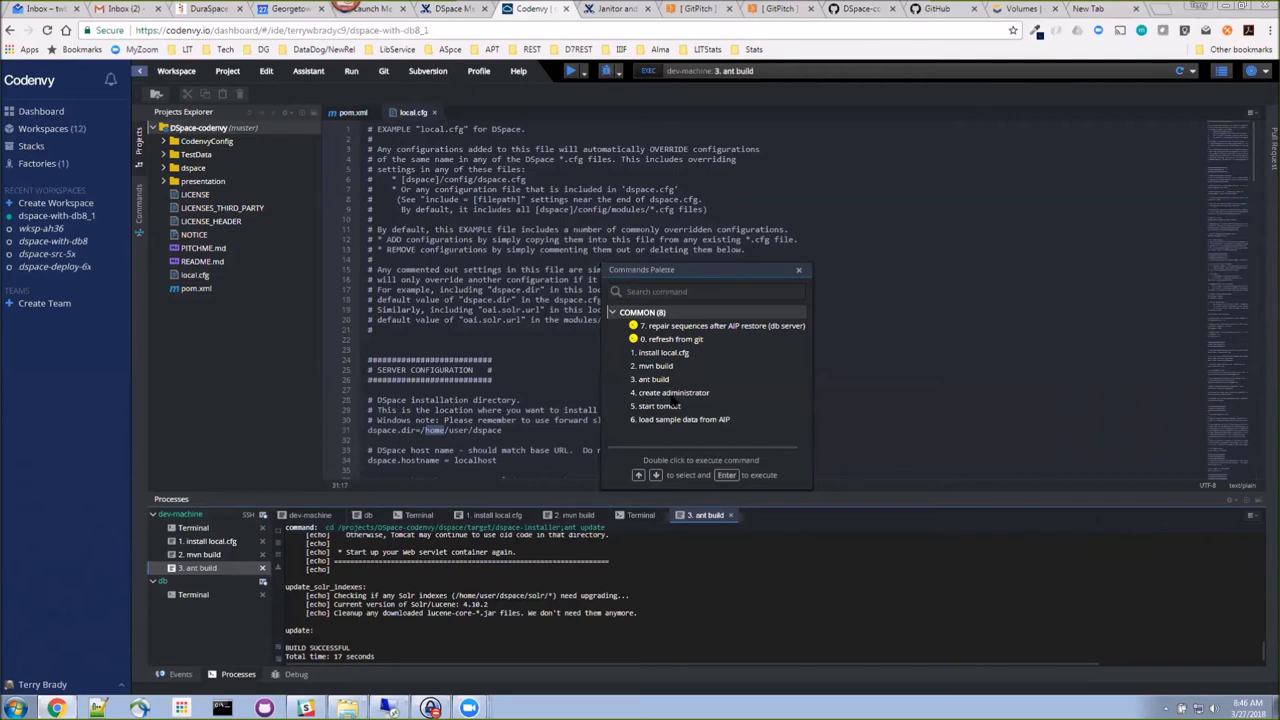
left_click(675, 398)
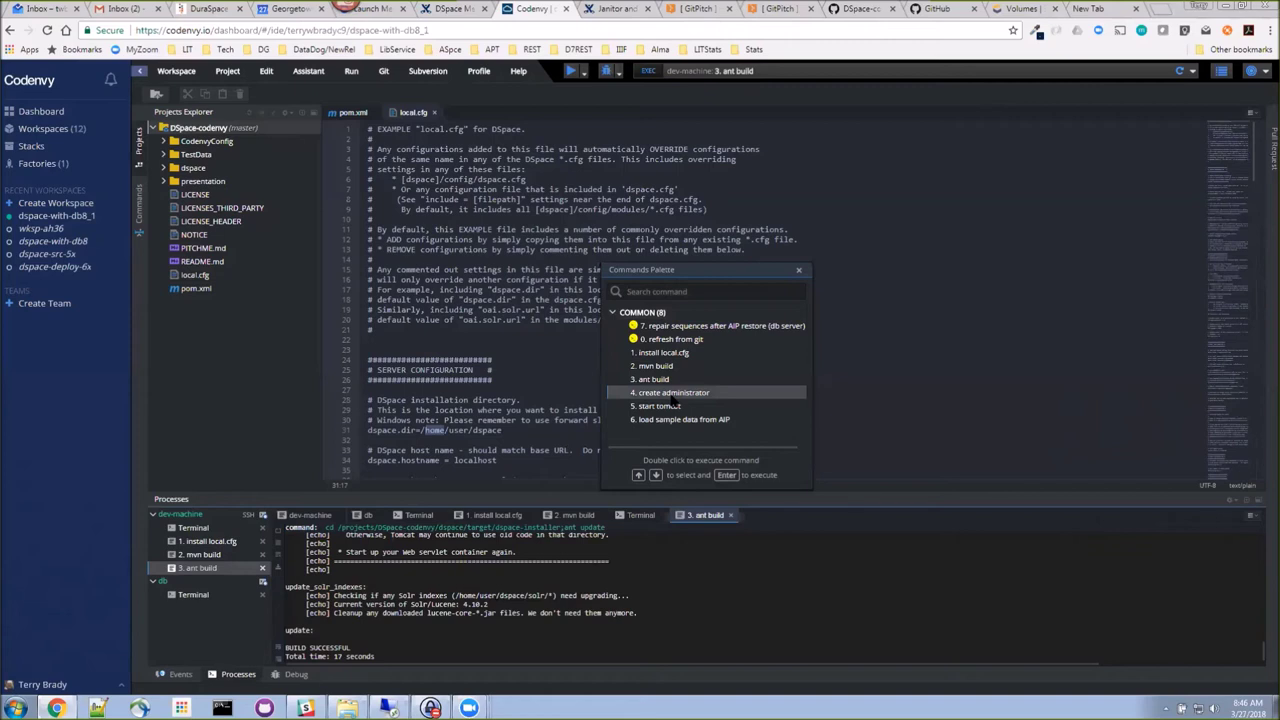
double_click(675, 396)
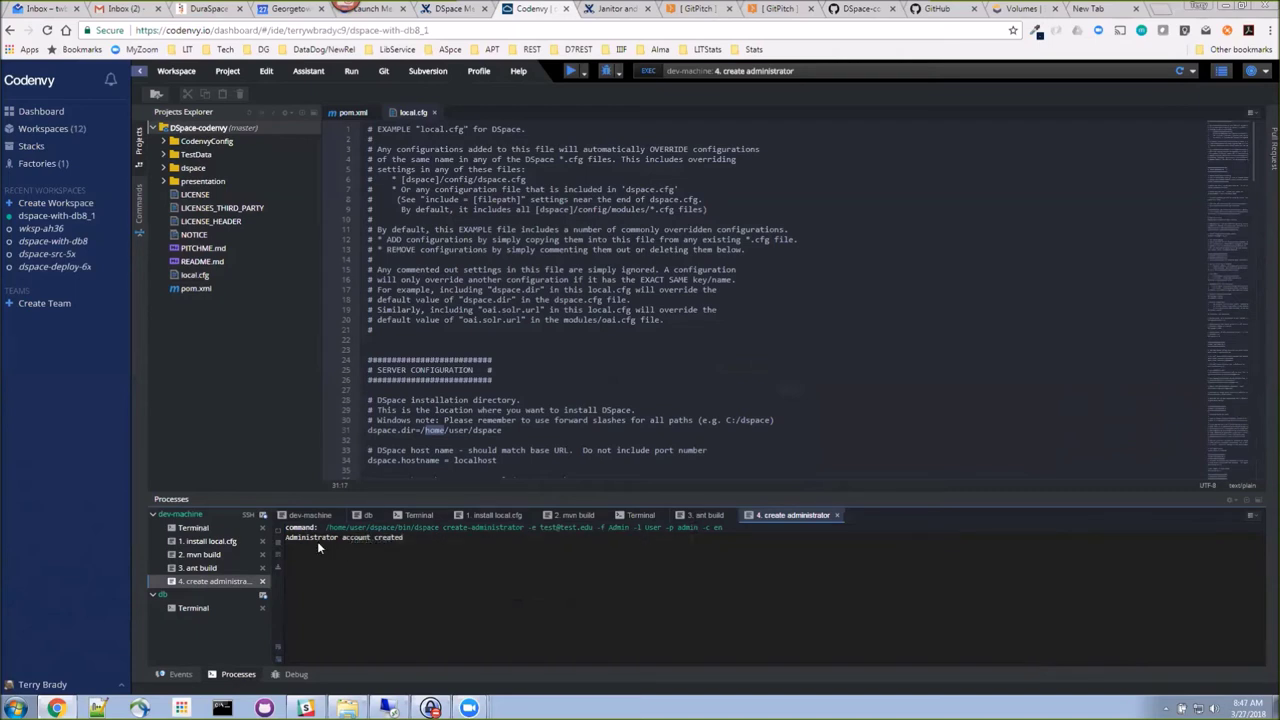
Step: Run \d+ in the db psql session and page through the 63 listed relations
left_click(185, 609)
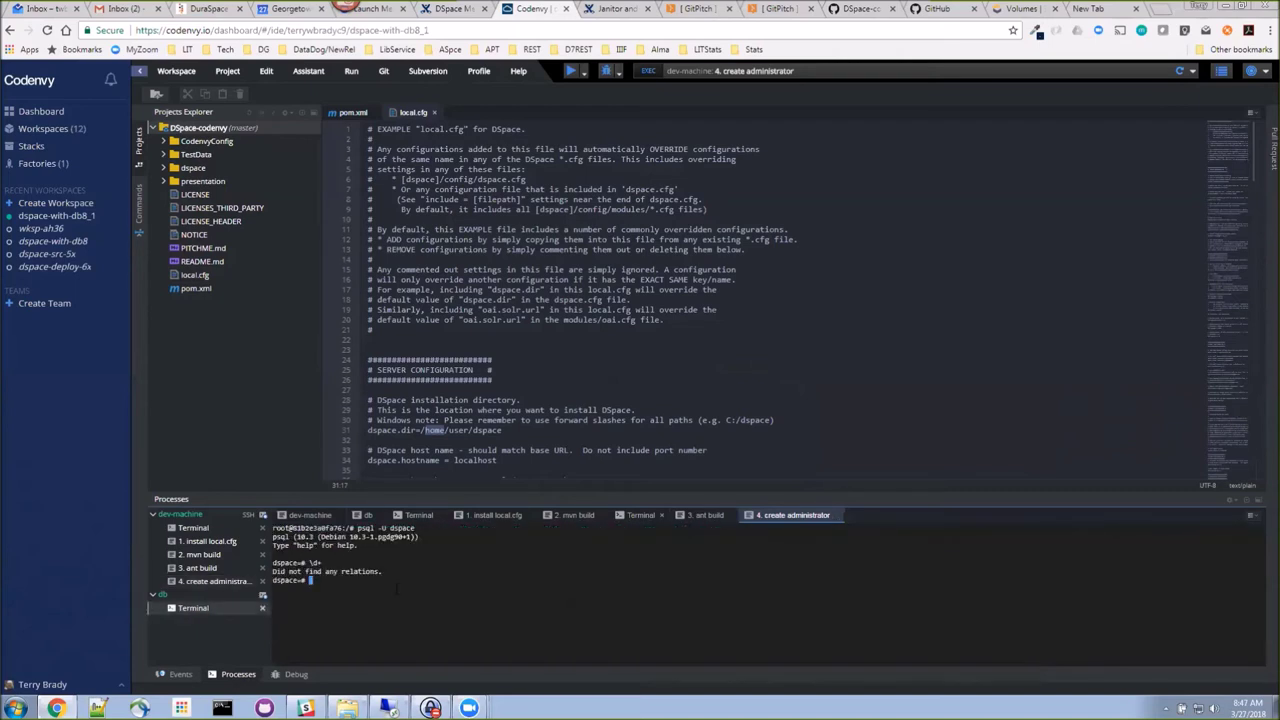
type("\\d+")
key("Return")
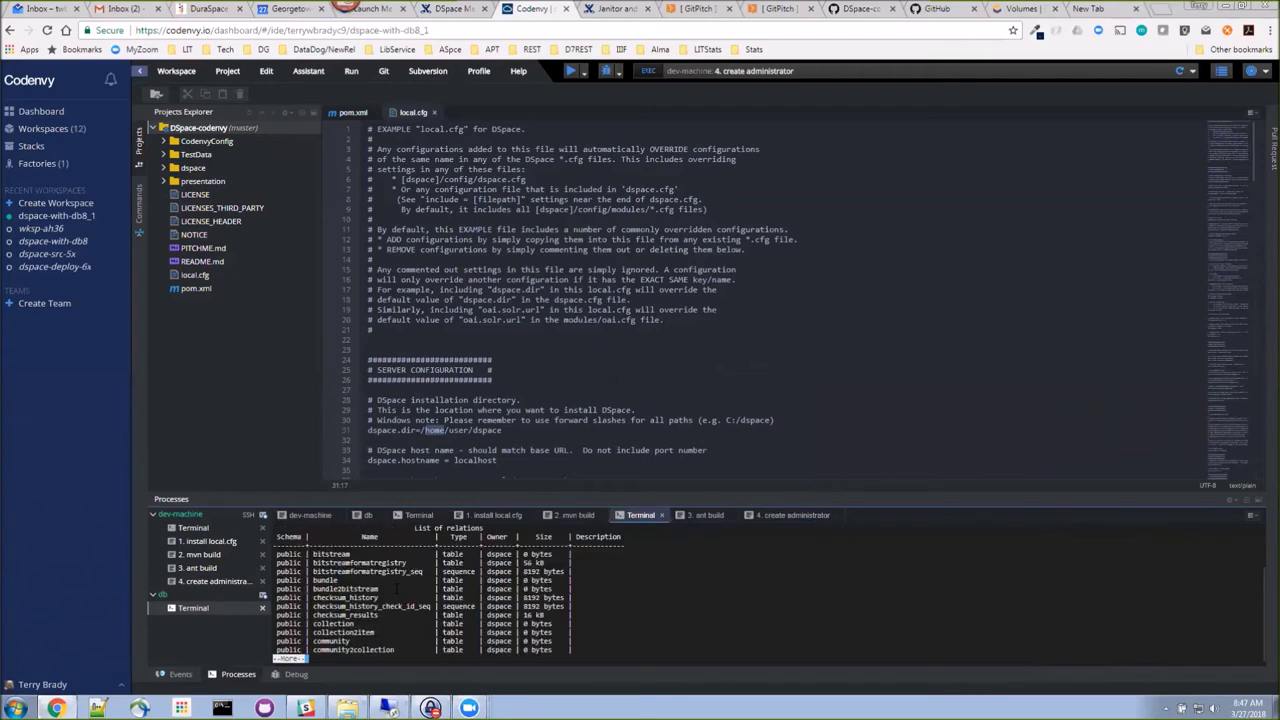
key("space")
key("space")
key("space")
key("space")
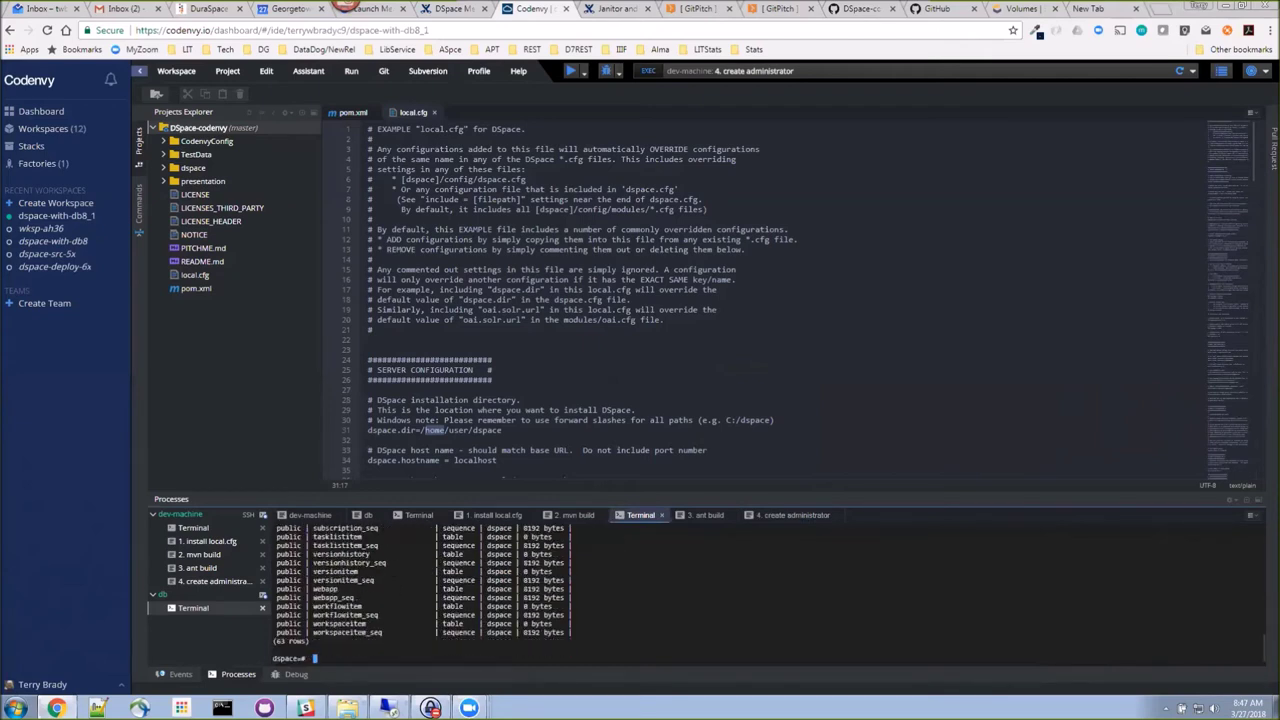
left_click(352, 75)
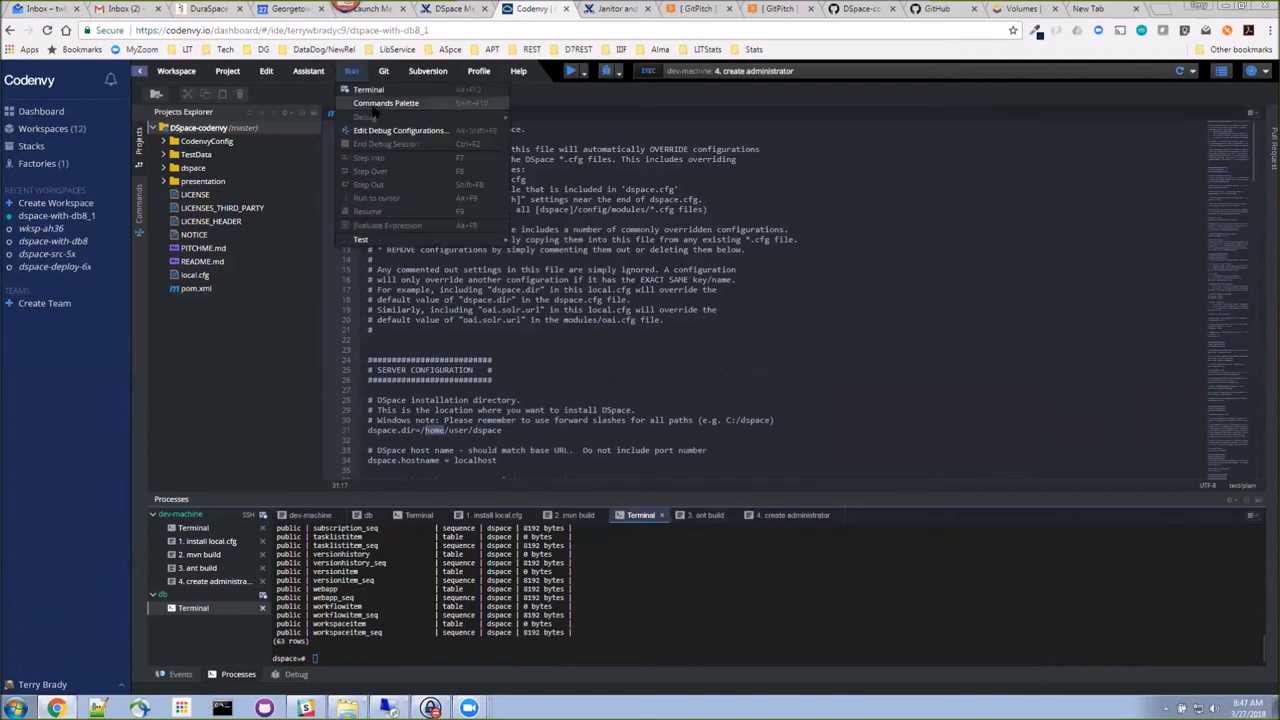
Step: Run '5. start tomcat' and open its xmlui preview URL in a new tab
left_click(380, 103)
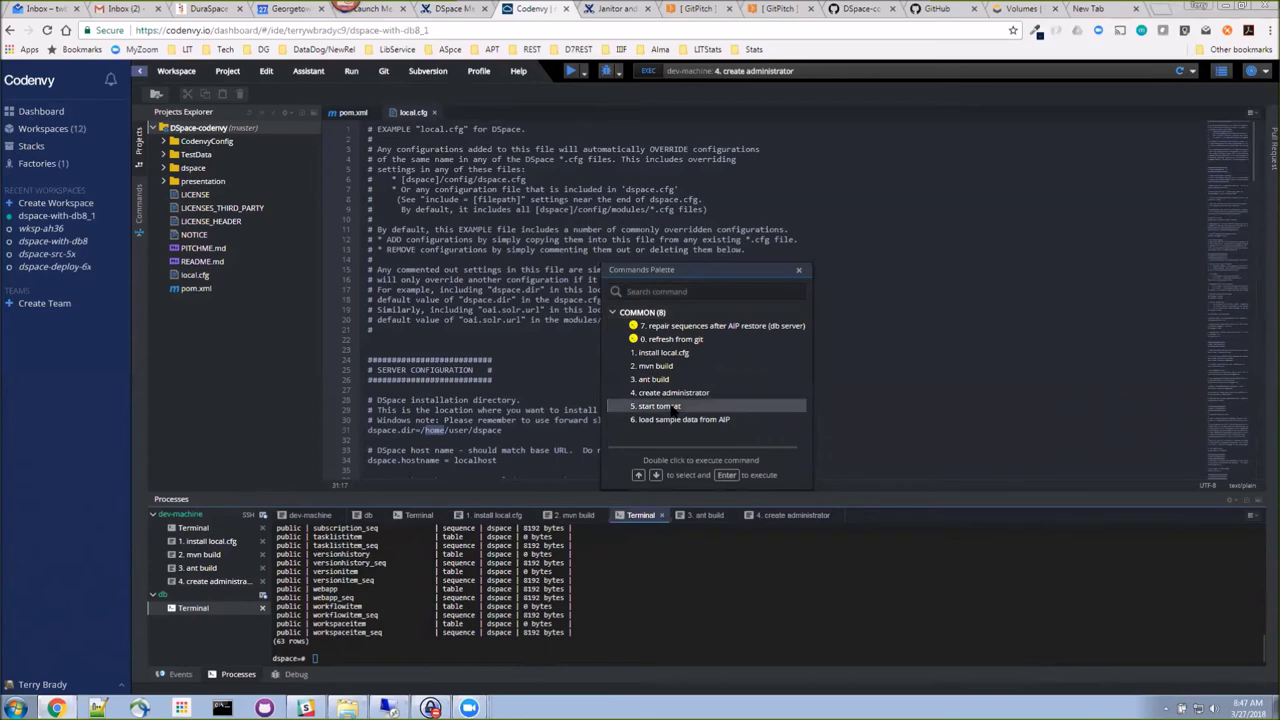
double_click(669, 391)
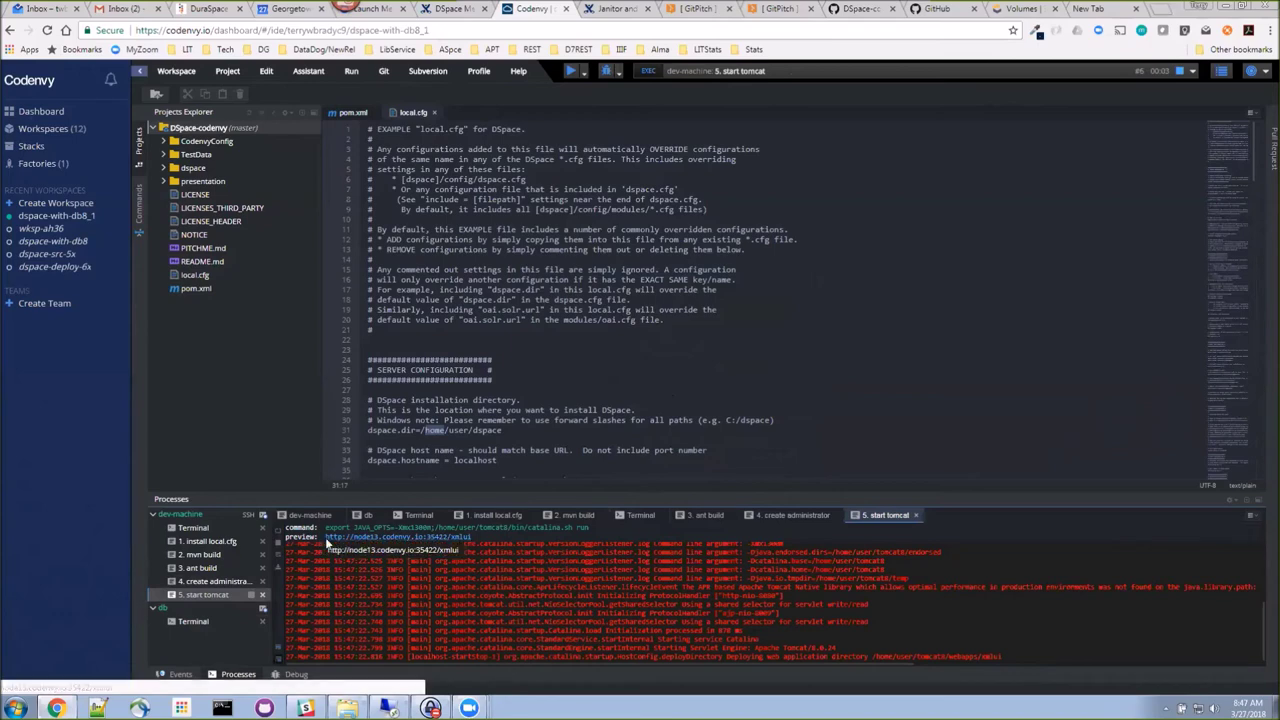
left_click(425, 541)
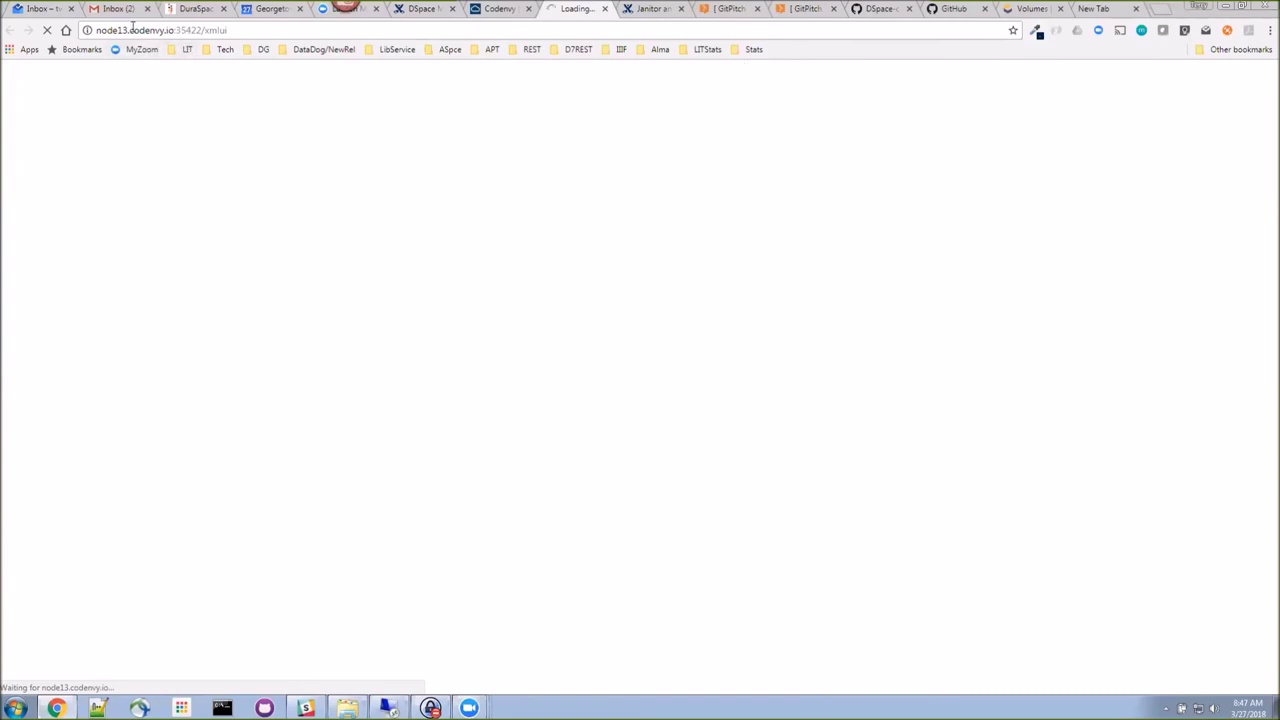
Step: Leave the loading xmlui tab and switch back to the Codenvy workspace tab
left_click_drag(97, 30, 230, 32)
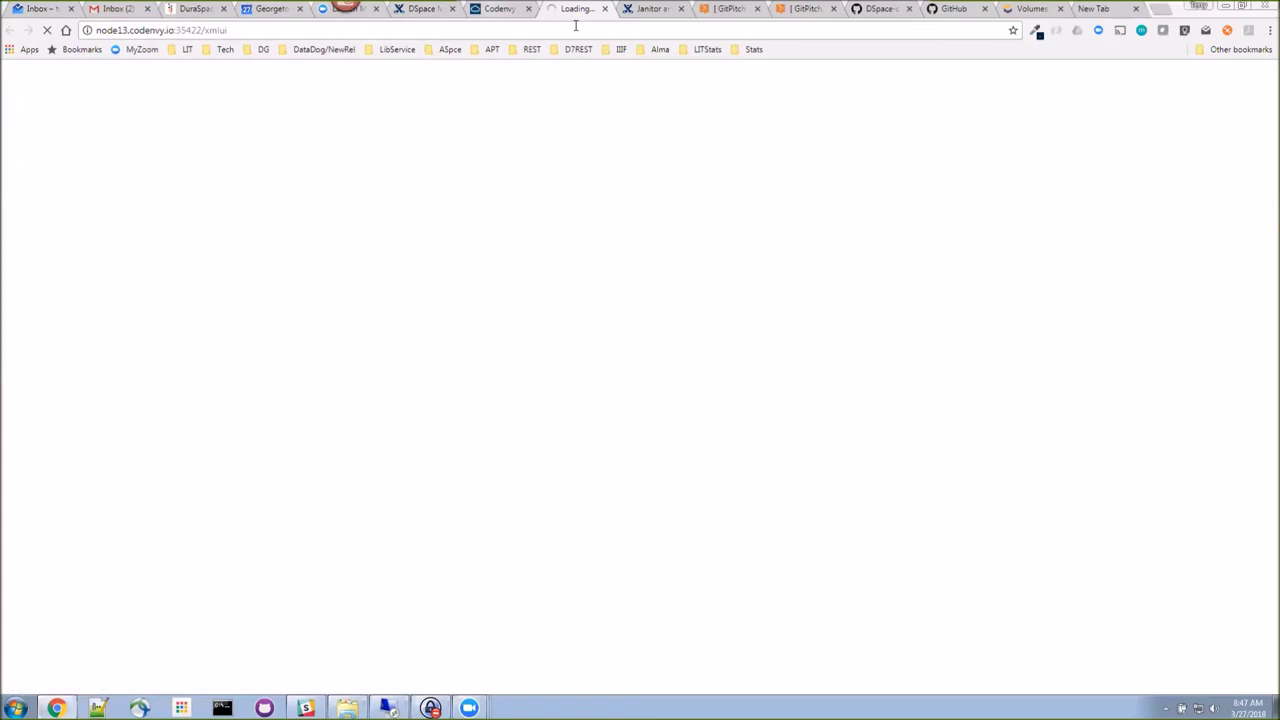
key("ctrl+shift+Tab")
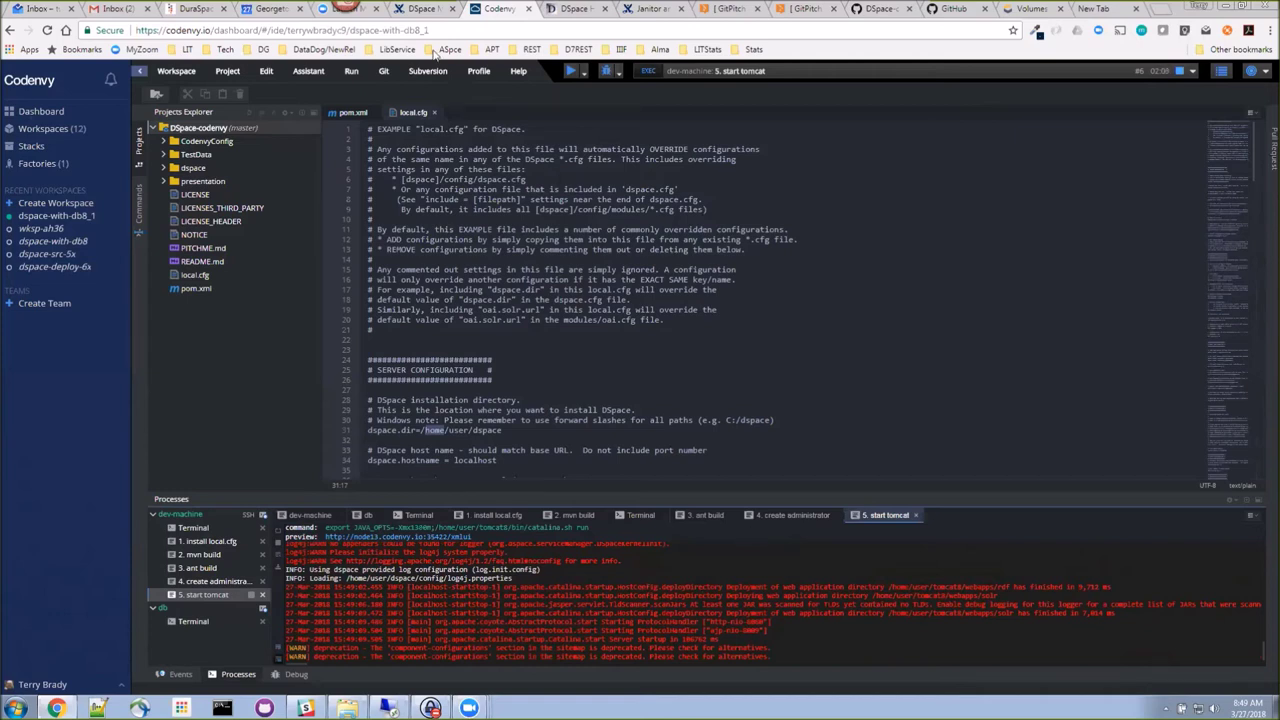
Step: Switch to the tab showing the loaded DSpace Repository XMLUI home page
key("ctrl+Tab")
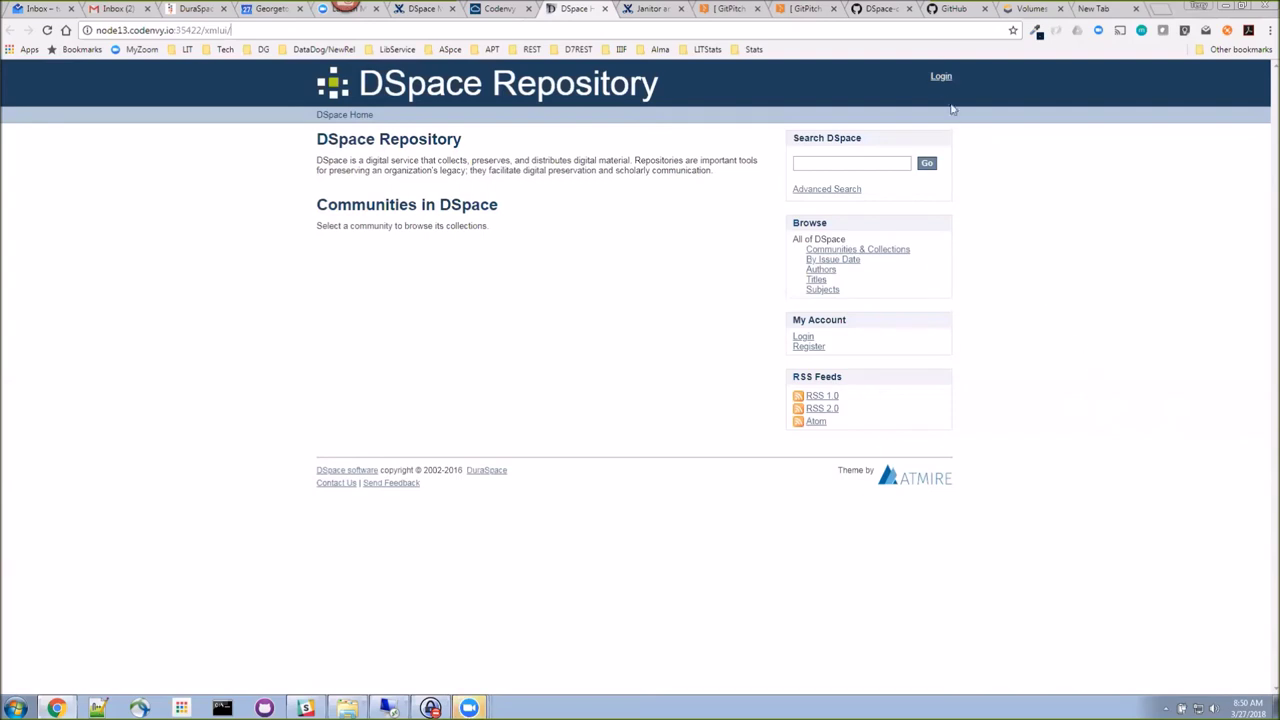
Step: Open the DSpace sign-in form and pick the test account's e-mail from autocomplete
left_click(940, 80)
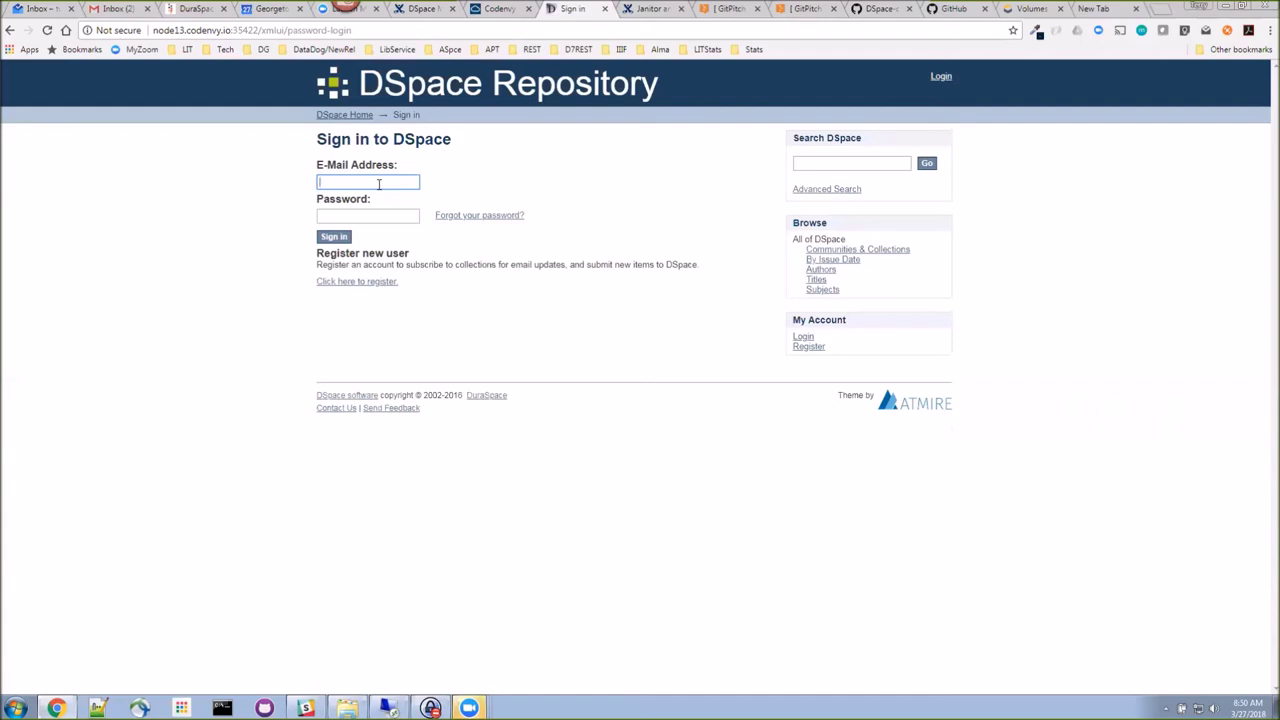
type("te")
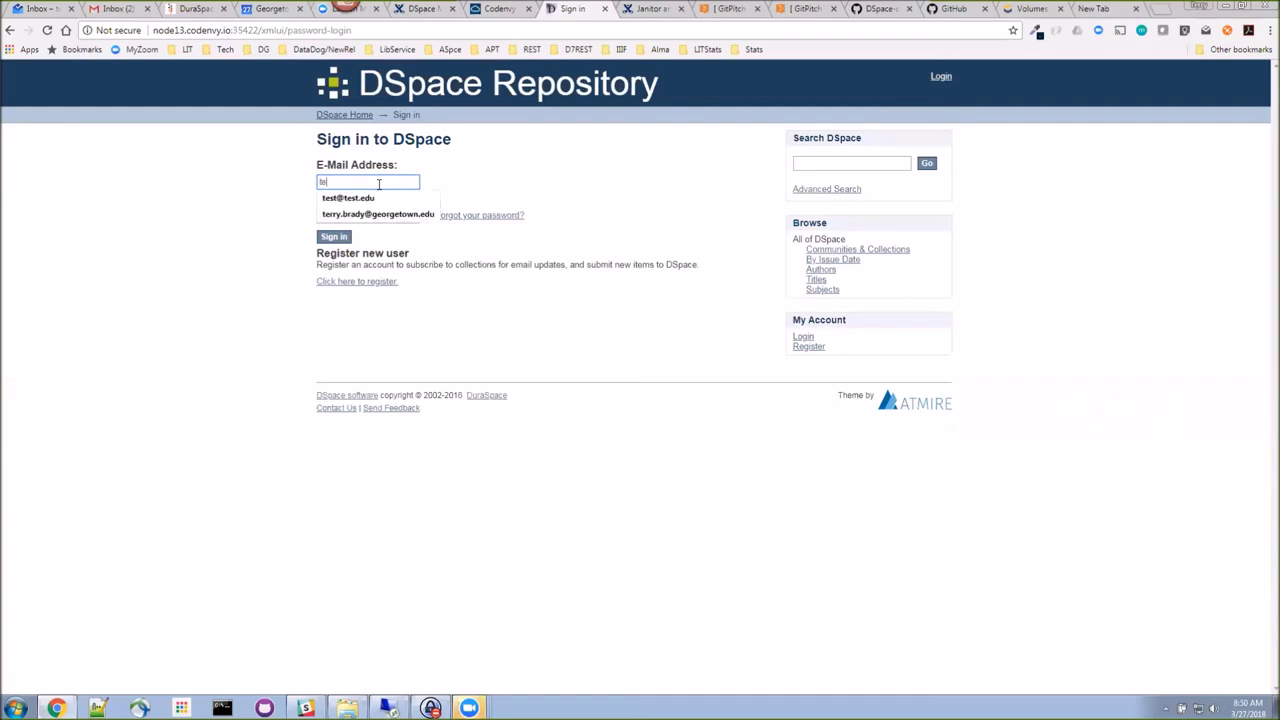
key("Down")
key("Return")
key("Tab")
Step: Enter the test account's password to sign in, then view Control Panel configuration settings
type("test1")
key("Return")
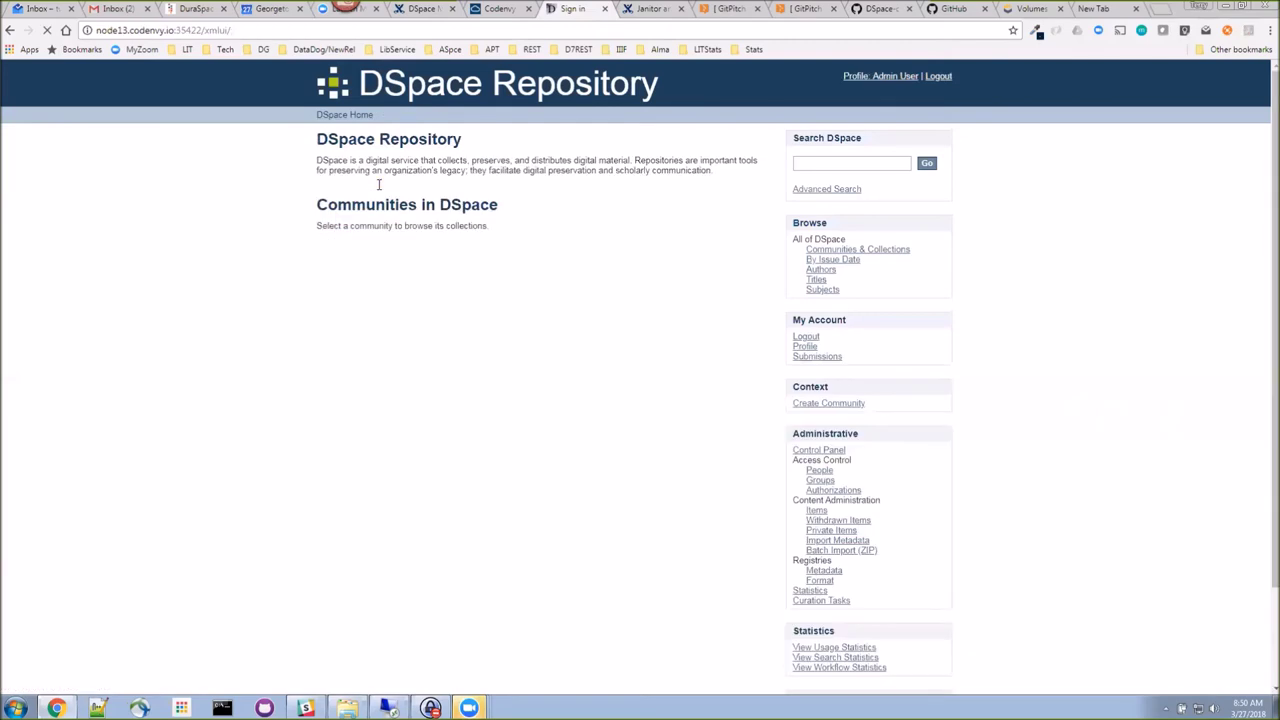
left_click(815, 452)
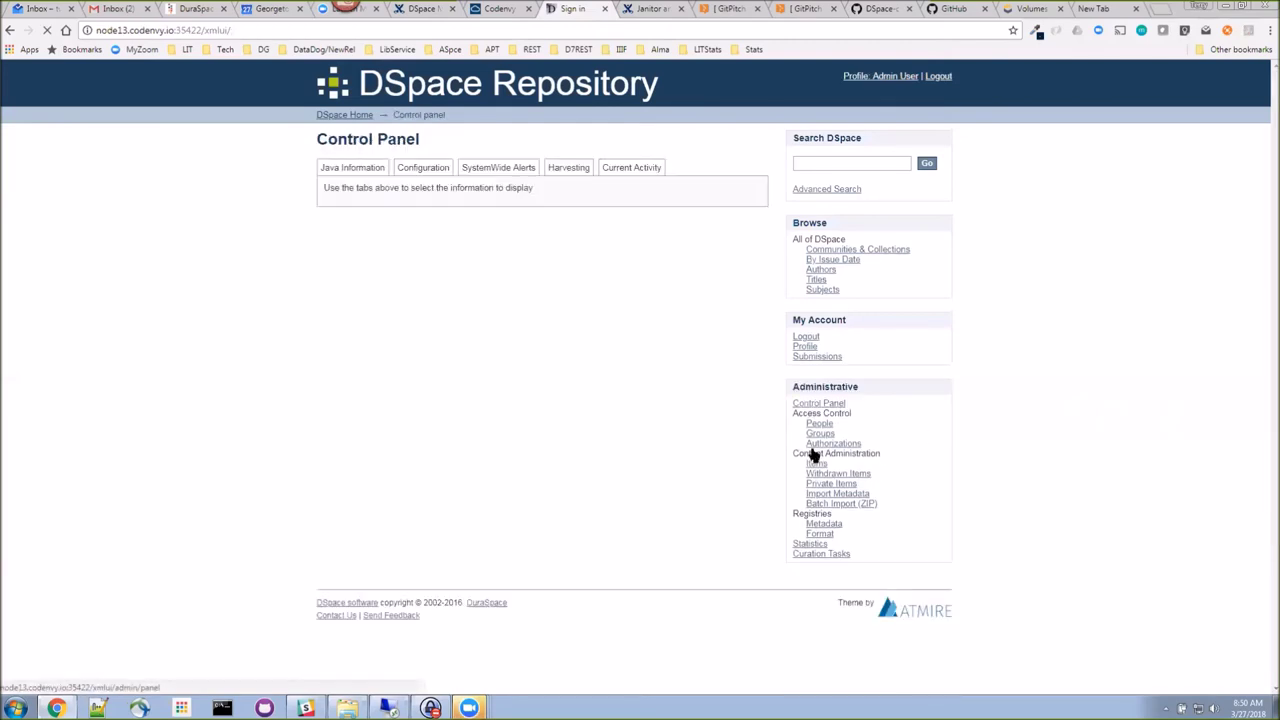
left_click(420, 172)
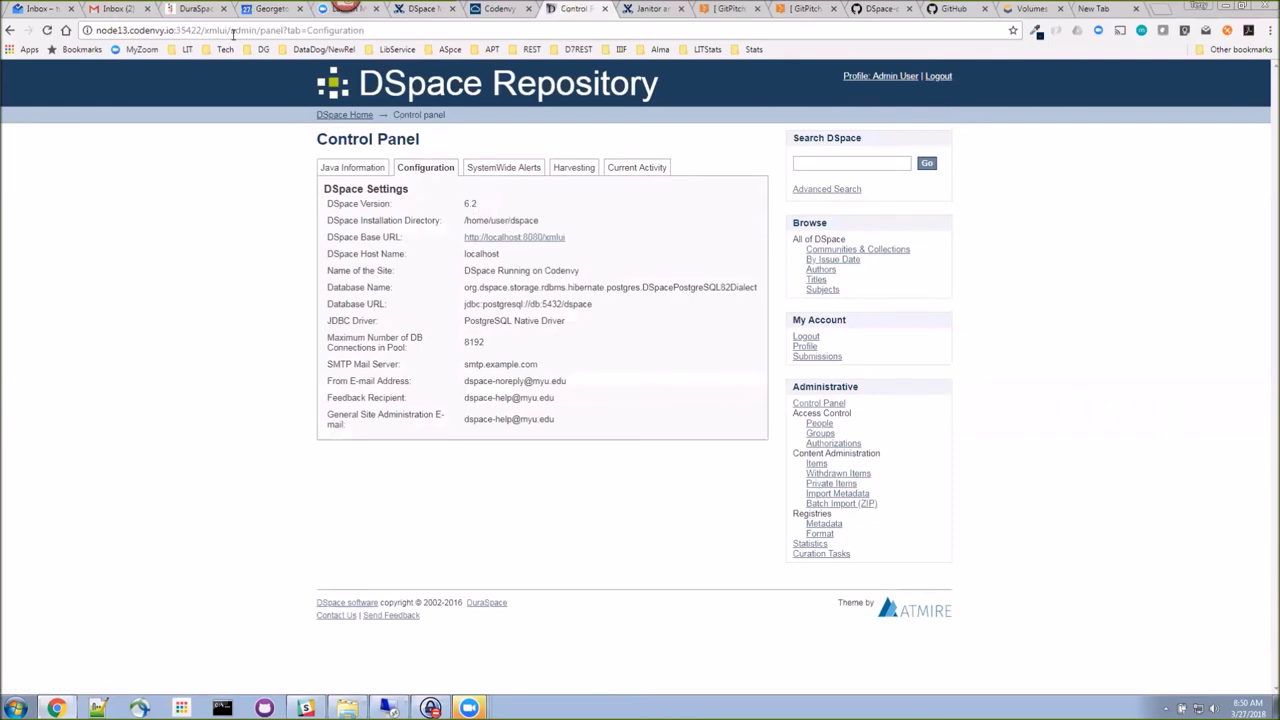
Step: Select the repository's web address and glance at the open Zoom windows
left_click_drag(229, 29, 83, 31)
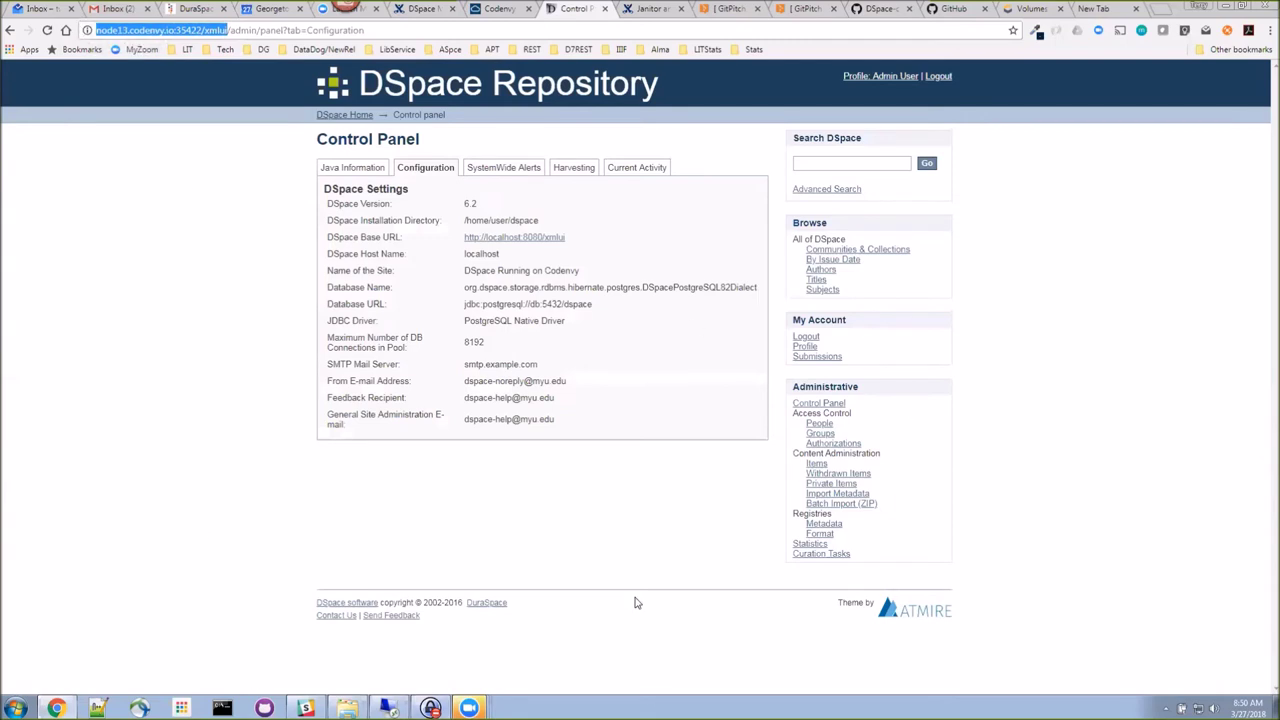
left_click(489, 706)
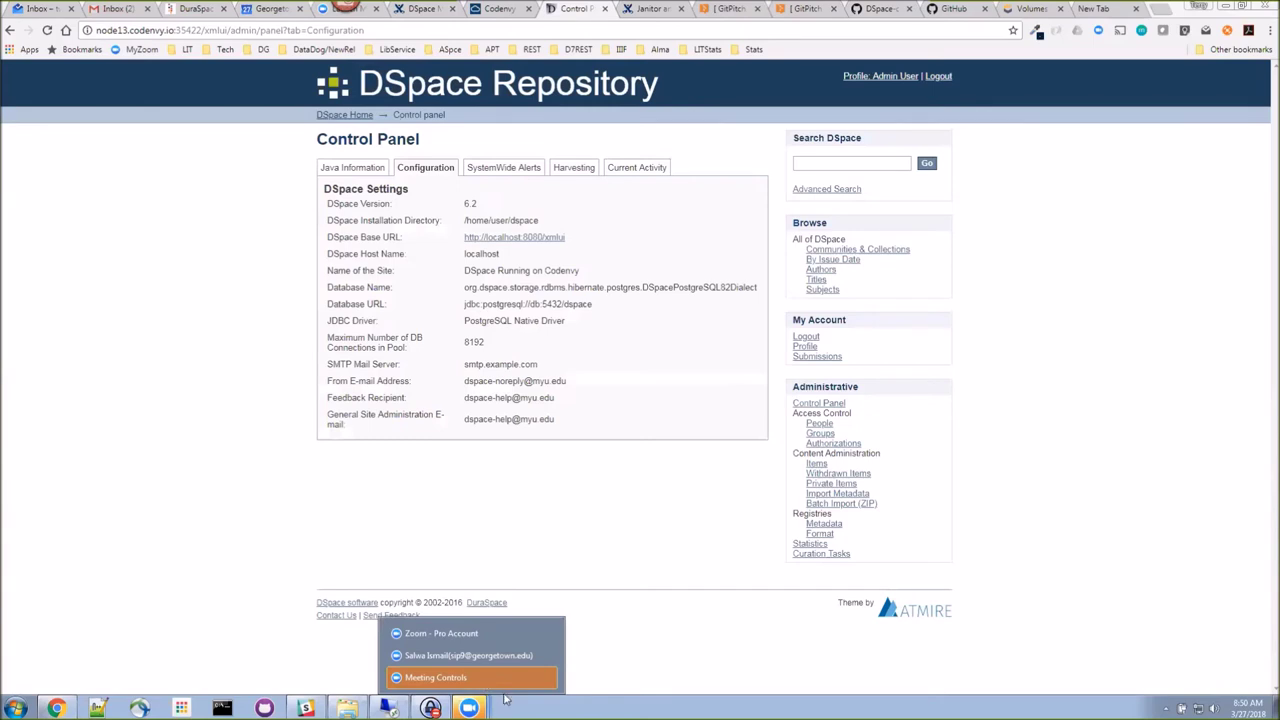
left_click(468, 678)
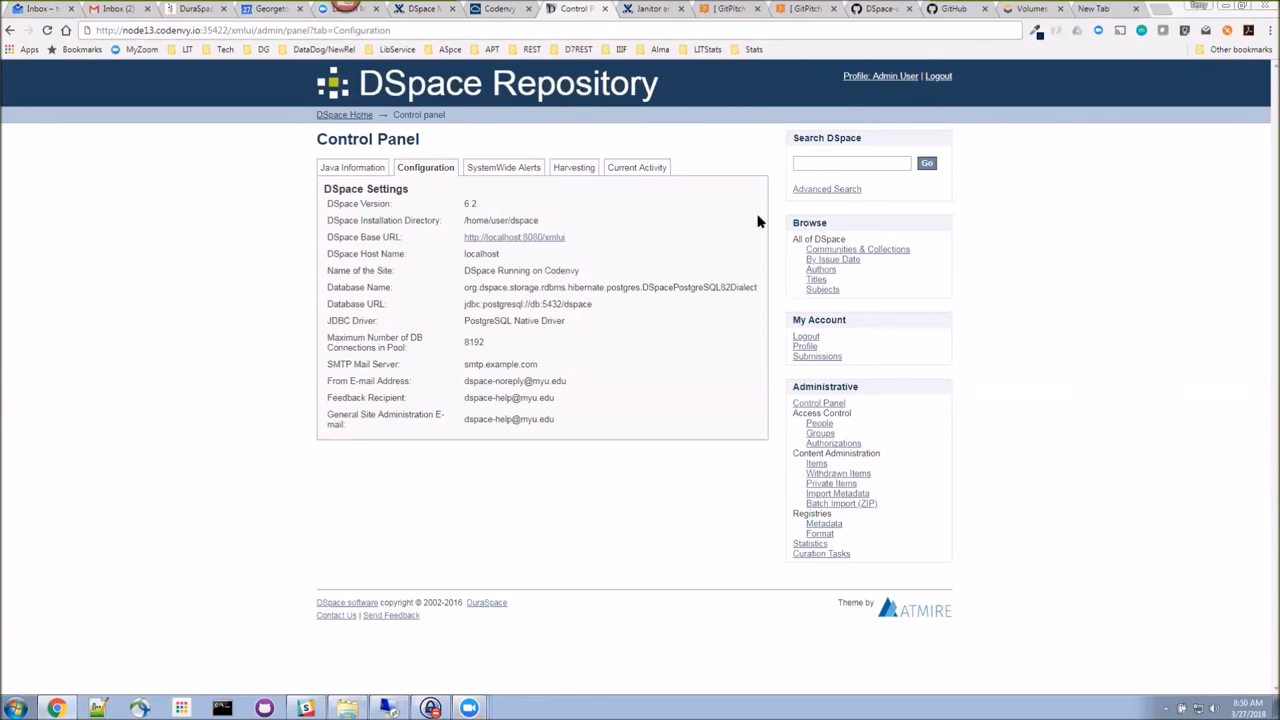
Step: Open DSpace's community list, then expand the TestData folder in the Codenvy project
left_click(850, 251)
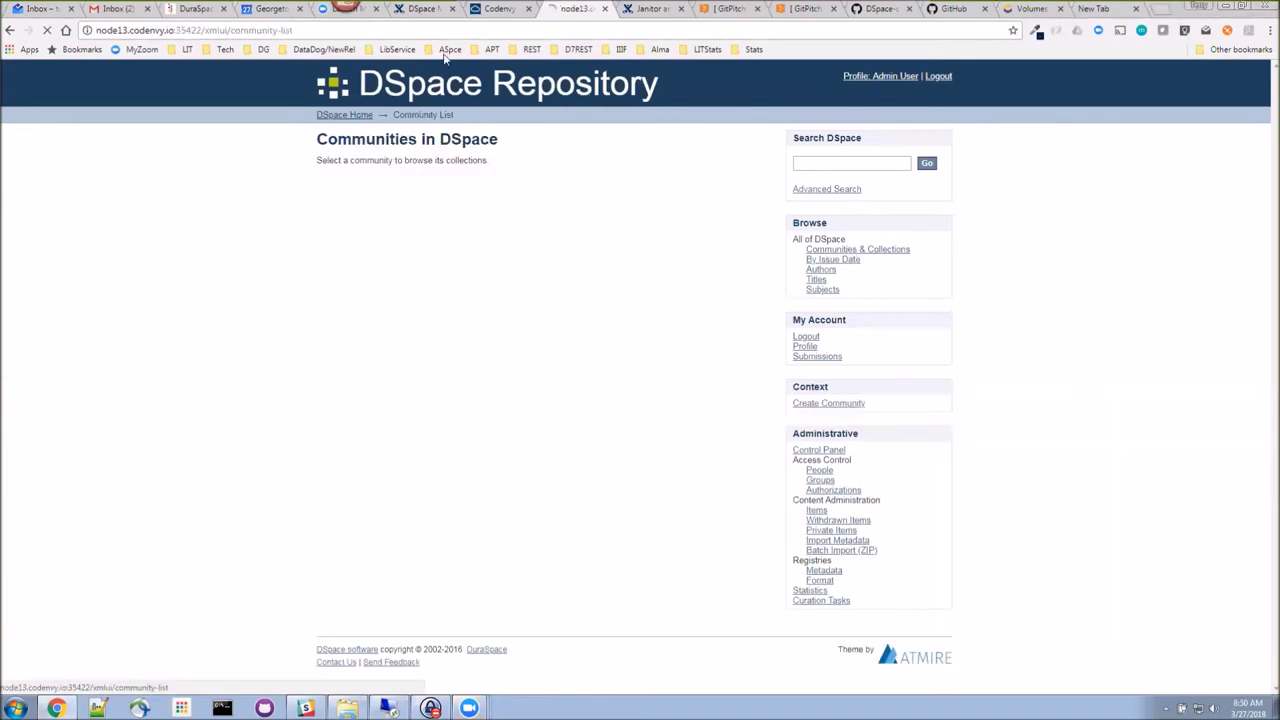
left_click(500, 9)
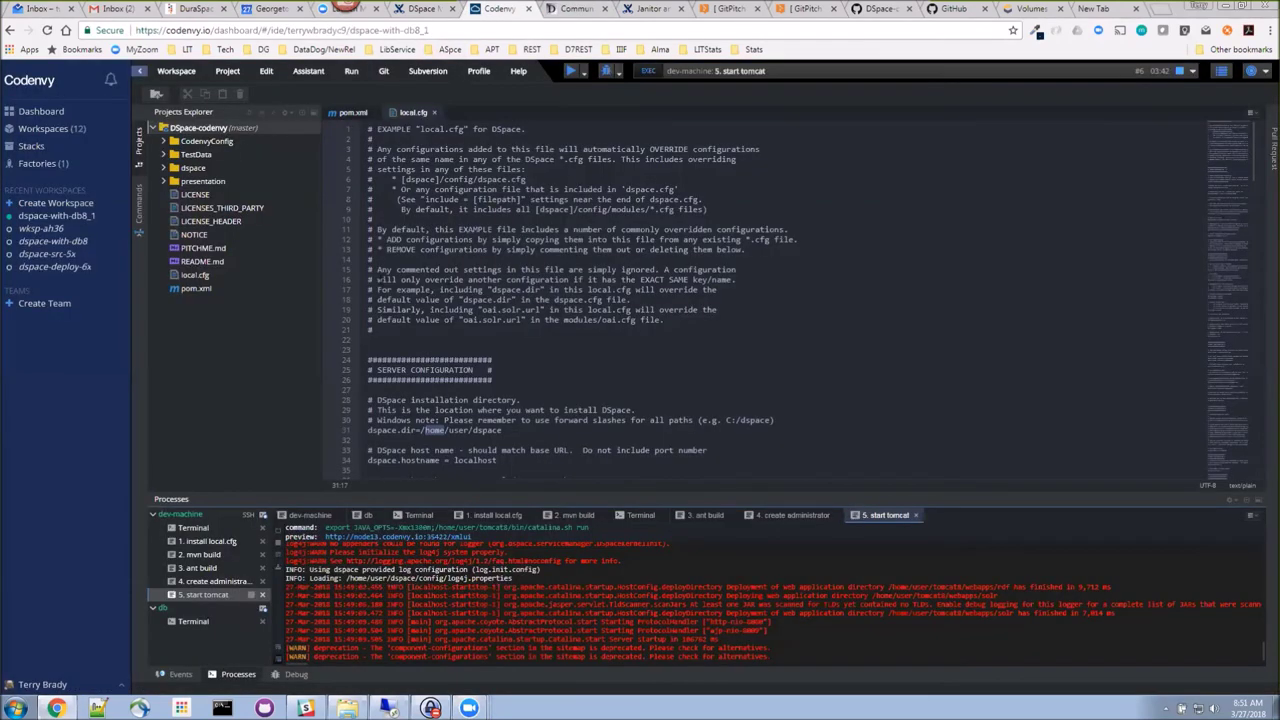
left_click(165, 157)
left_click(165, 157)
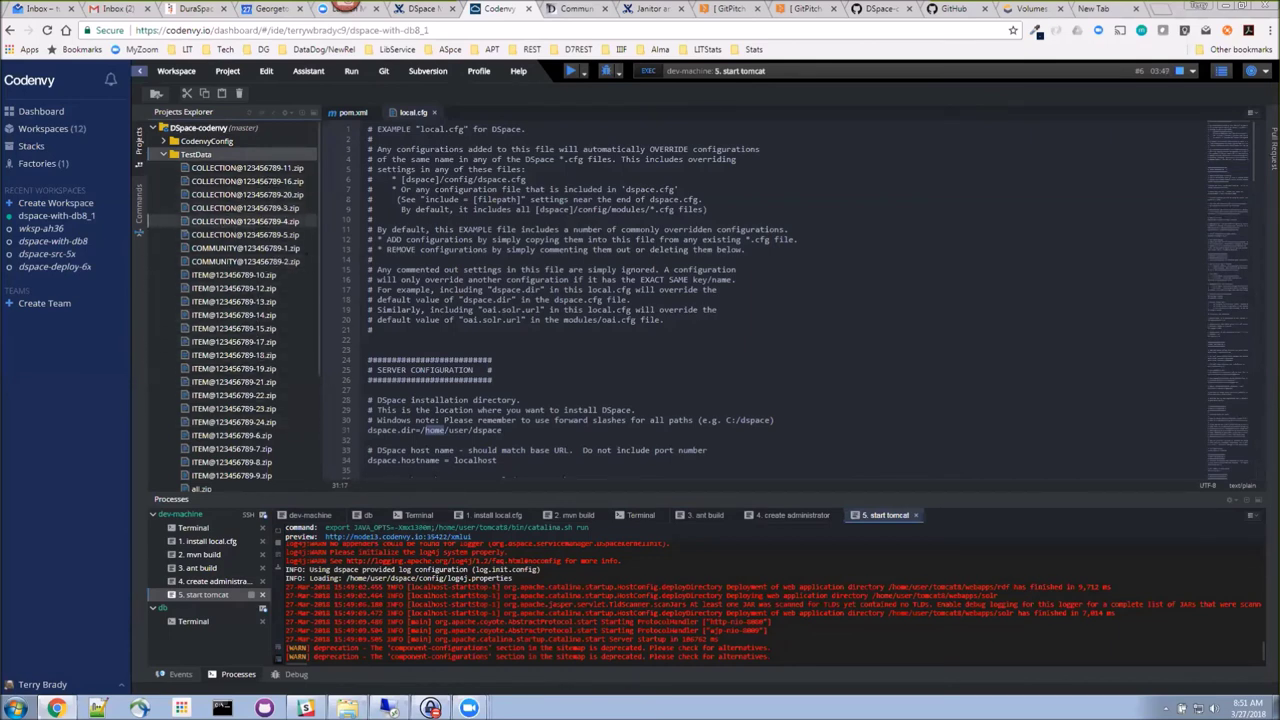
Step: Run '6. load sample data from AIP' on dev-machine and return to the DSpace community list
left_click(351, 71)
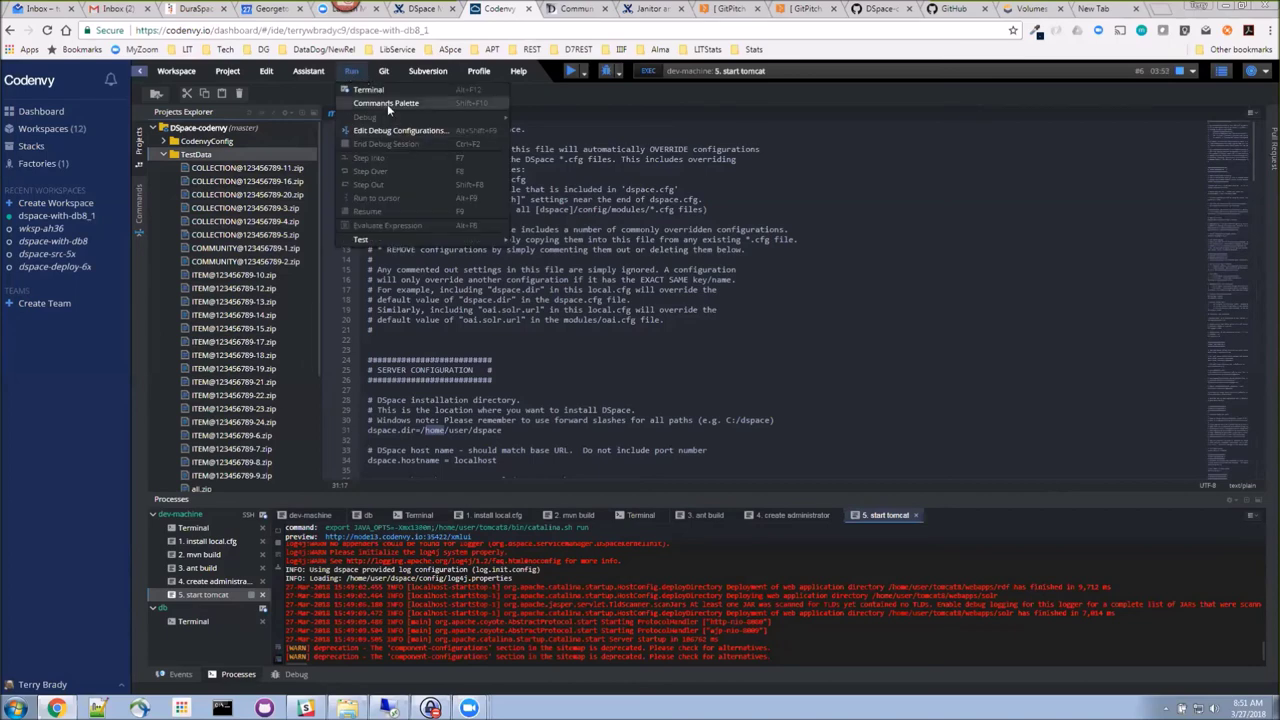
left_click(387, 104)
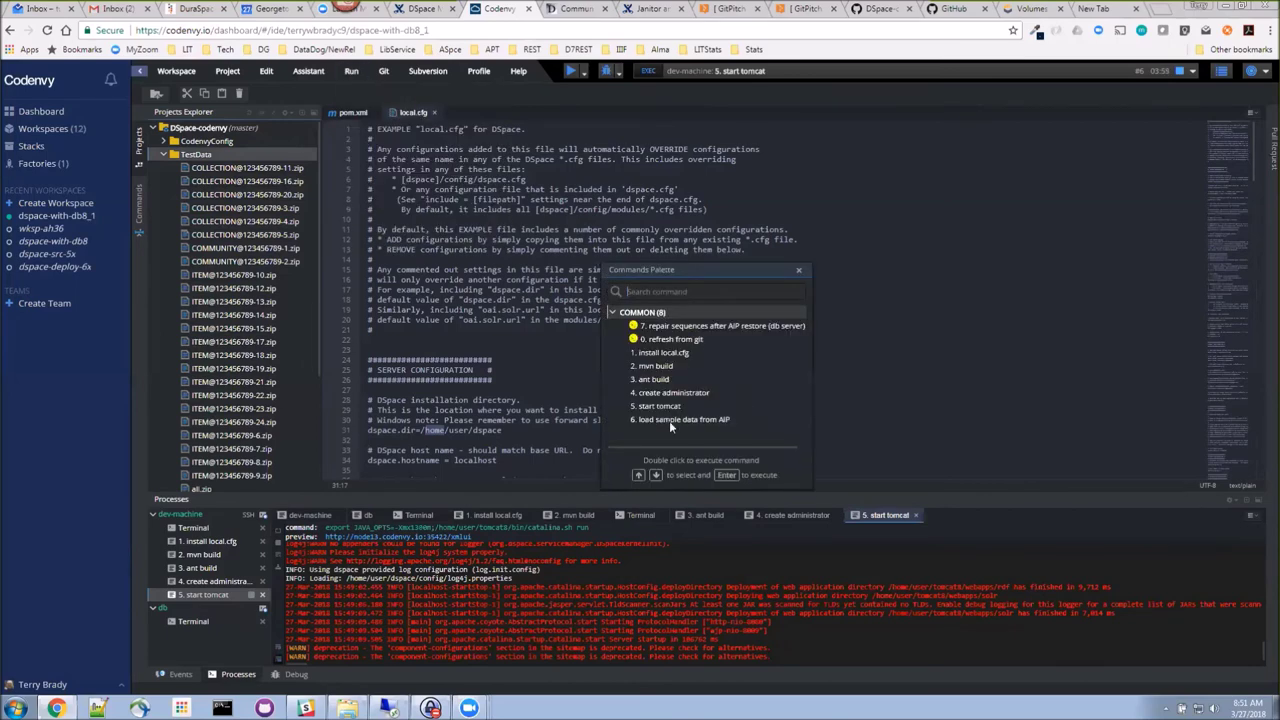
double_click(669, 421)
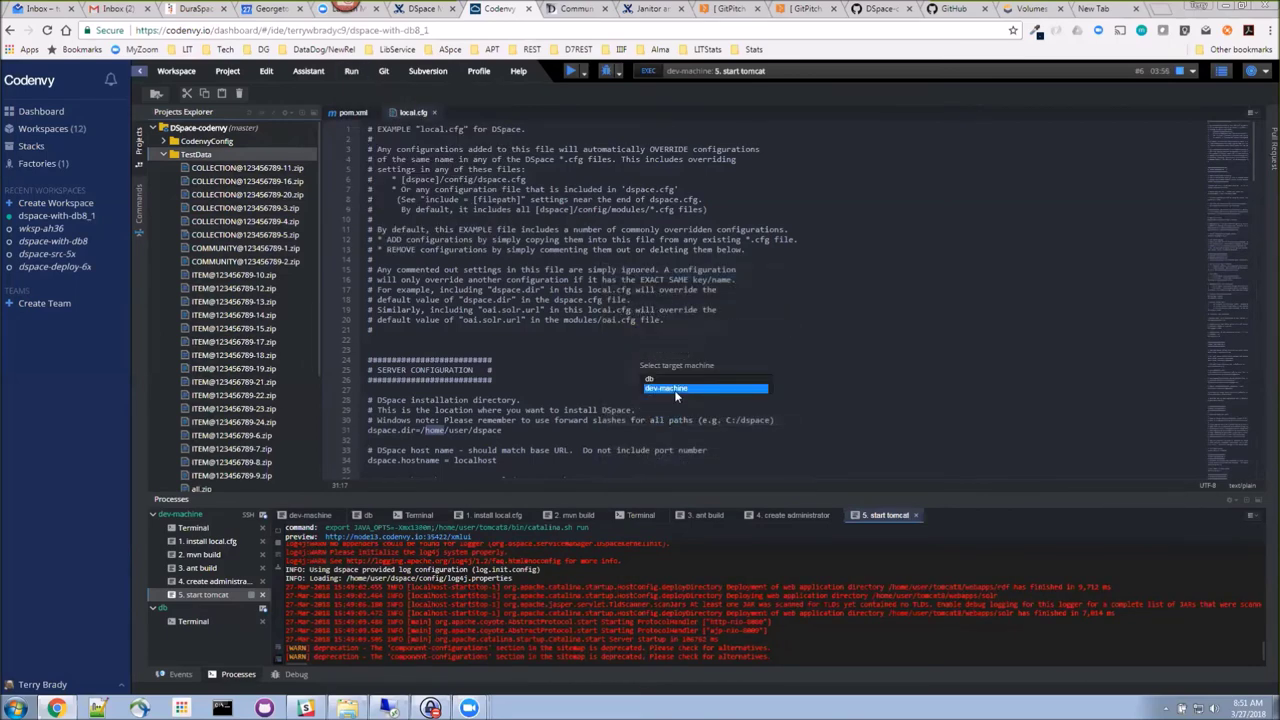
left_click(675, 390)
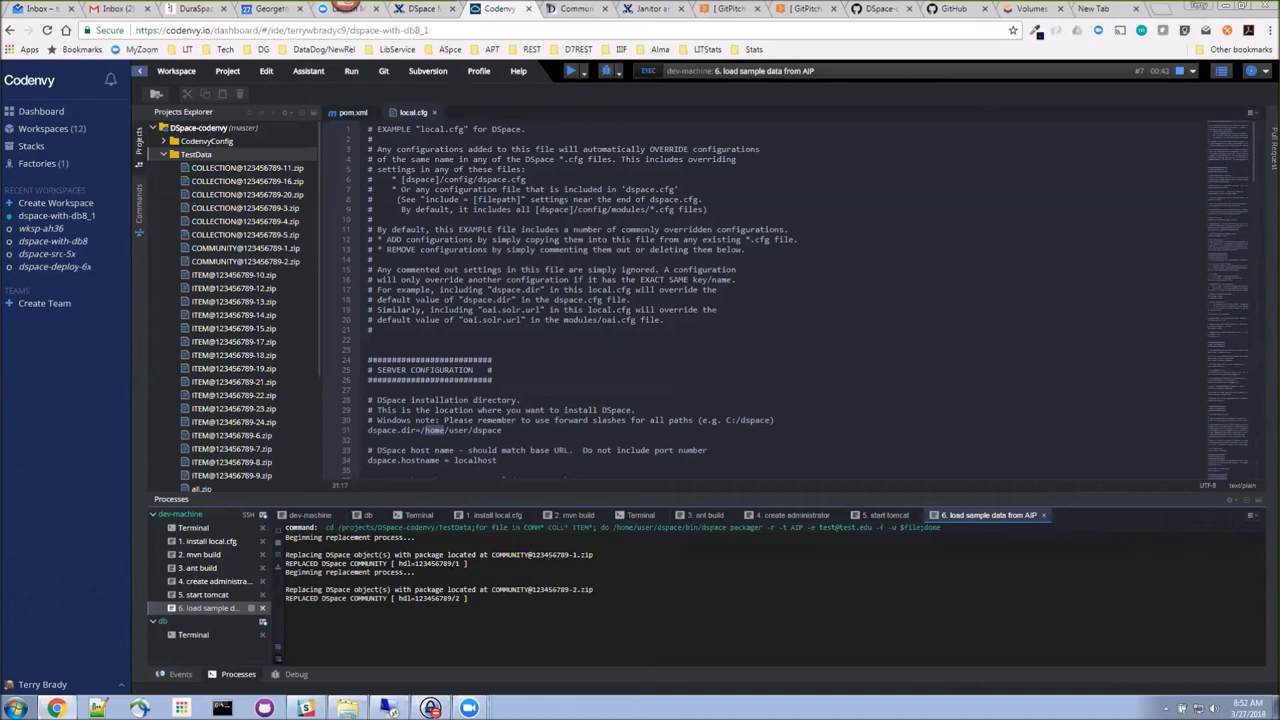
key("ctrl+Tab")
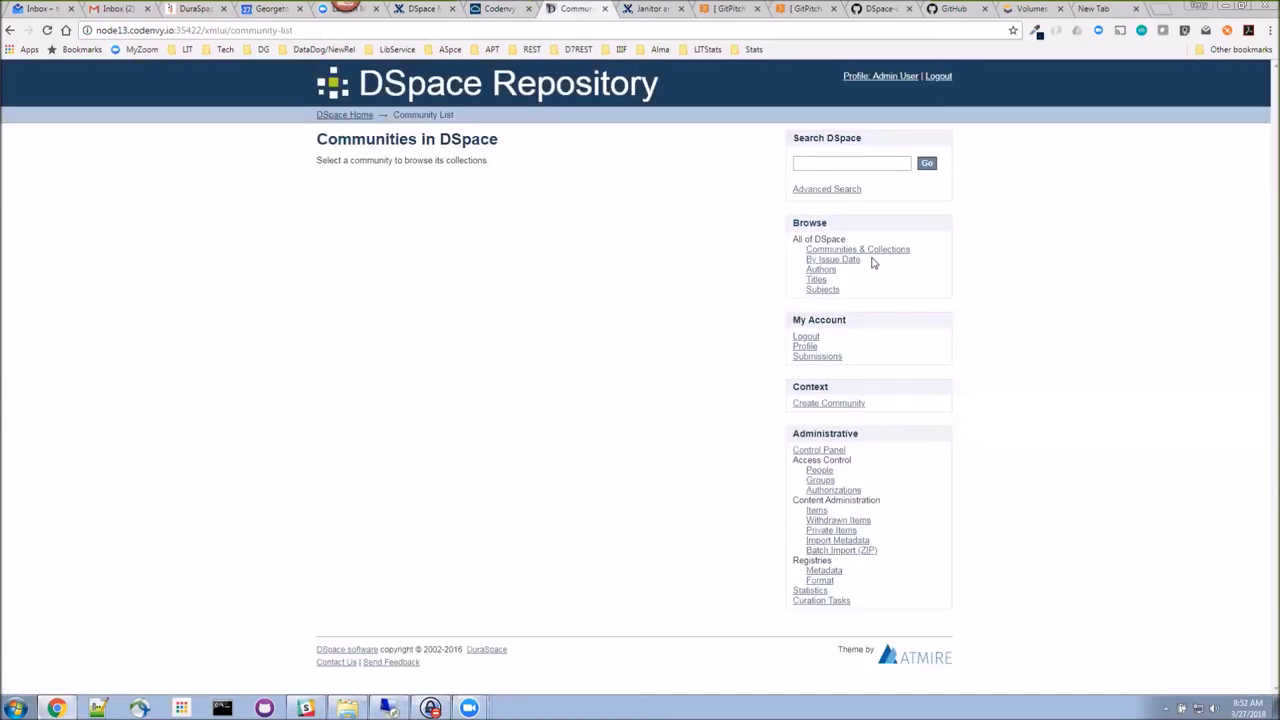
Step: Reload Communities & Collections and the Browse by Title page, then return to Codenvy's import output
left_click(870, 252)
left_click(816, 282)
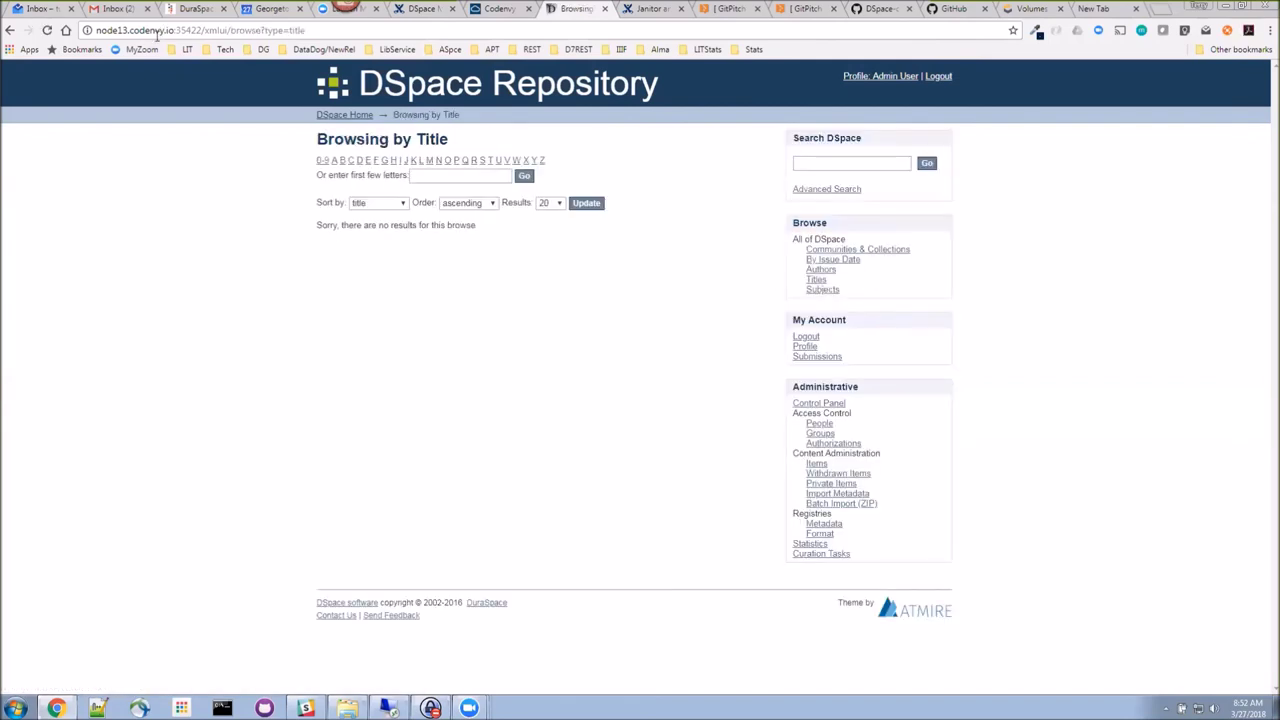
left_click(47, 30)
left_click(495, 8)
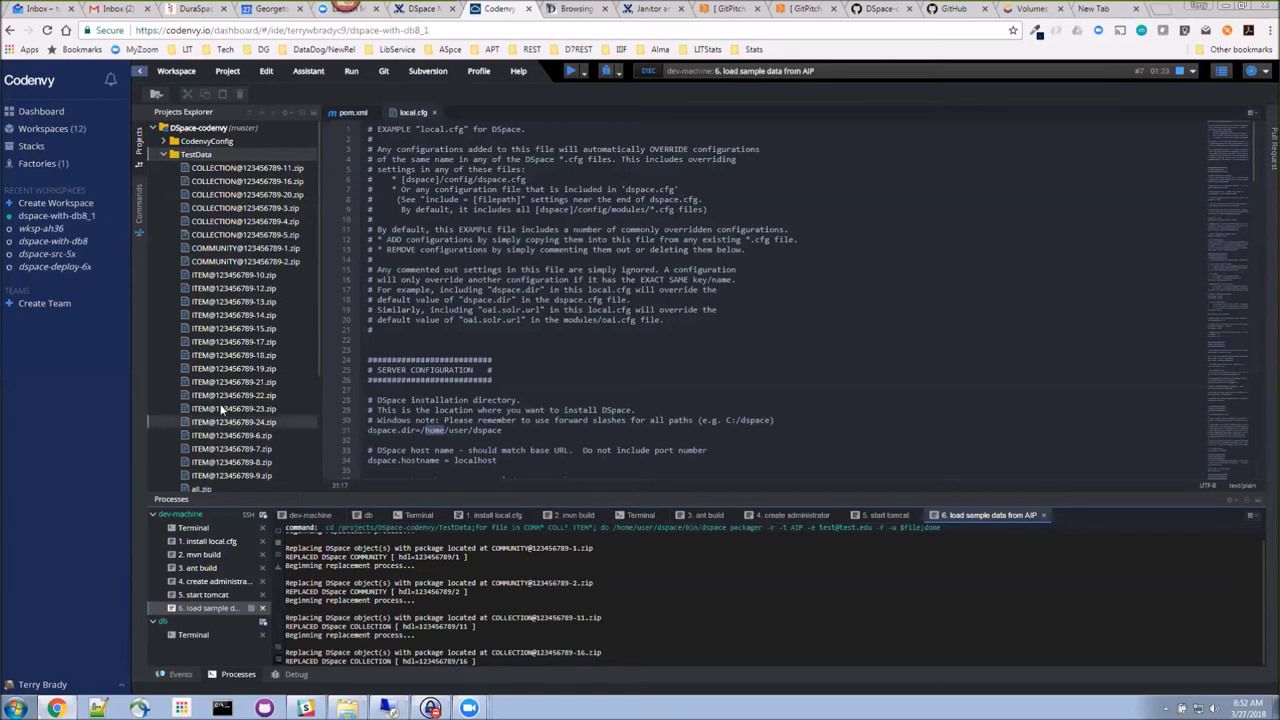
Step: Stop dspace-with-db8_1 with a snapshot and refresh the Workspaces list
right_click(59, 218)
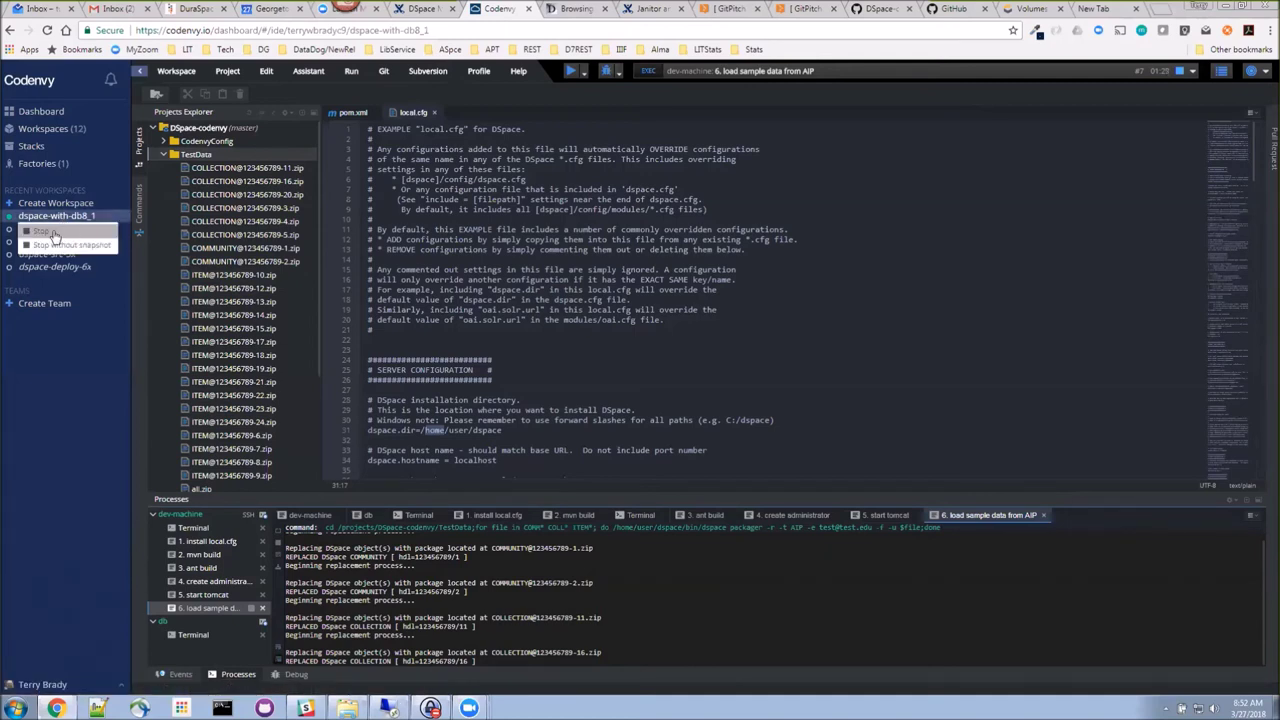
left_click(50, 233)
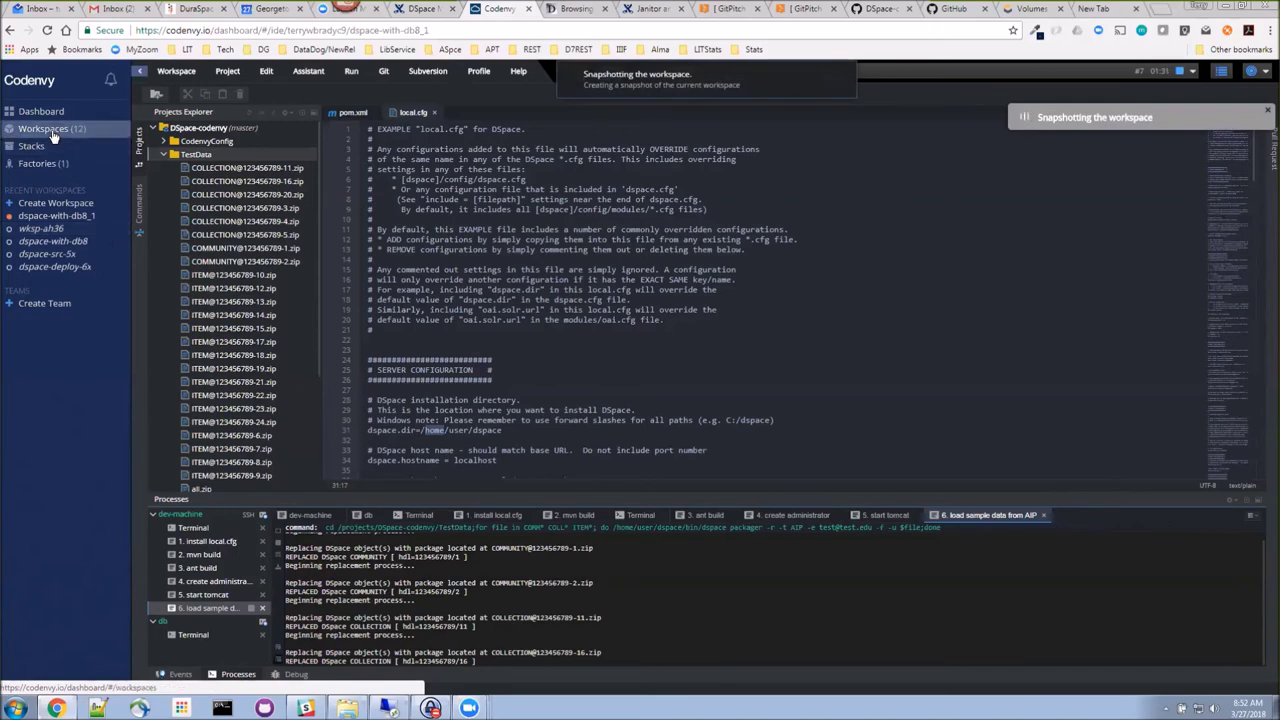
left_click(50, 130)
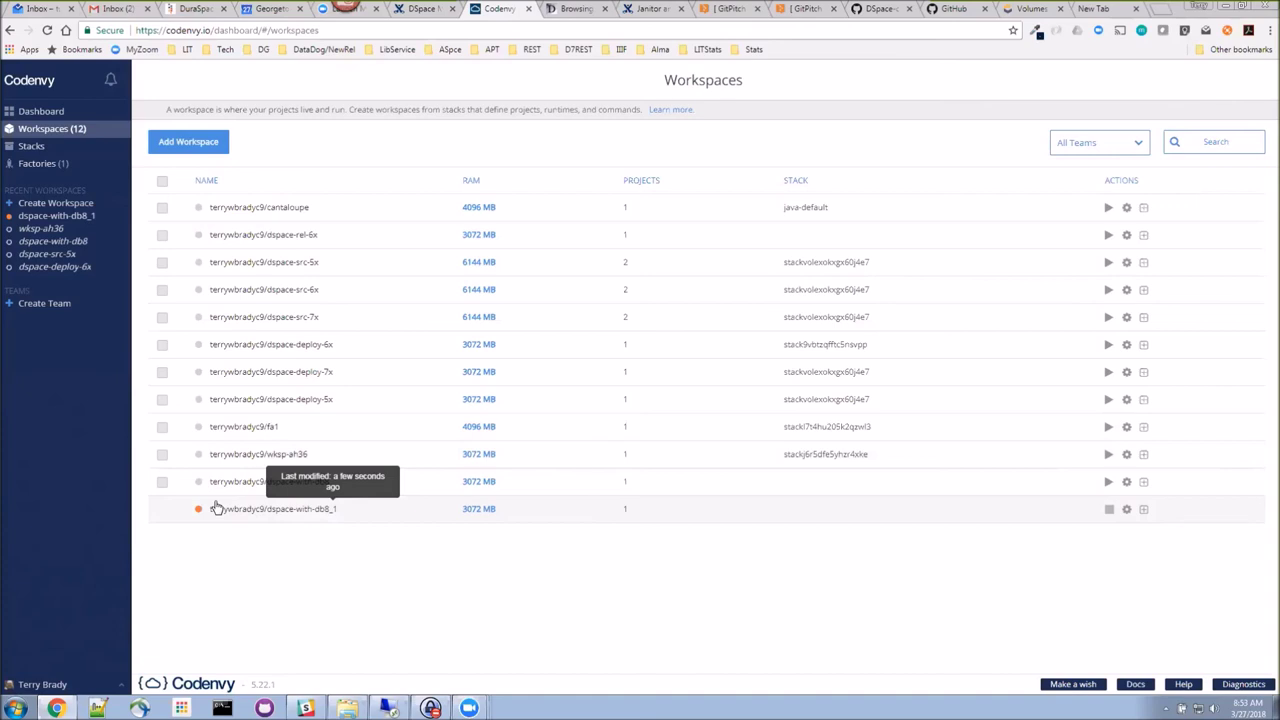
left_click(47, 30)
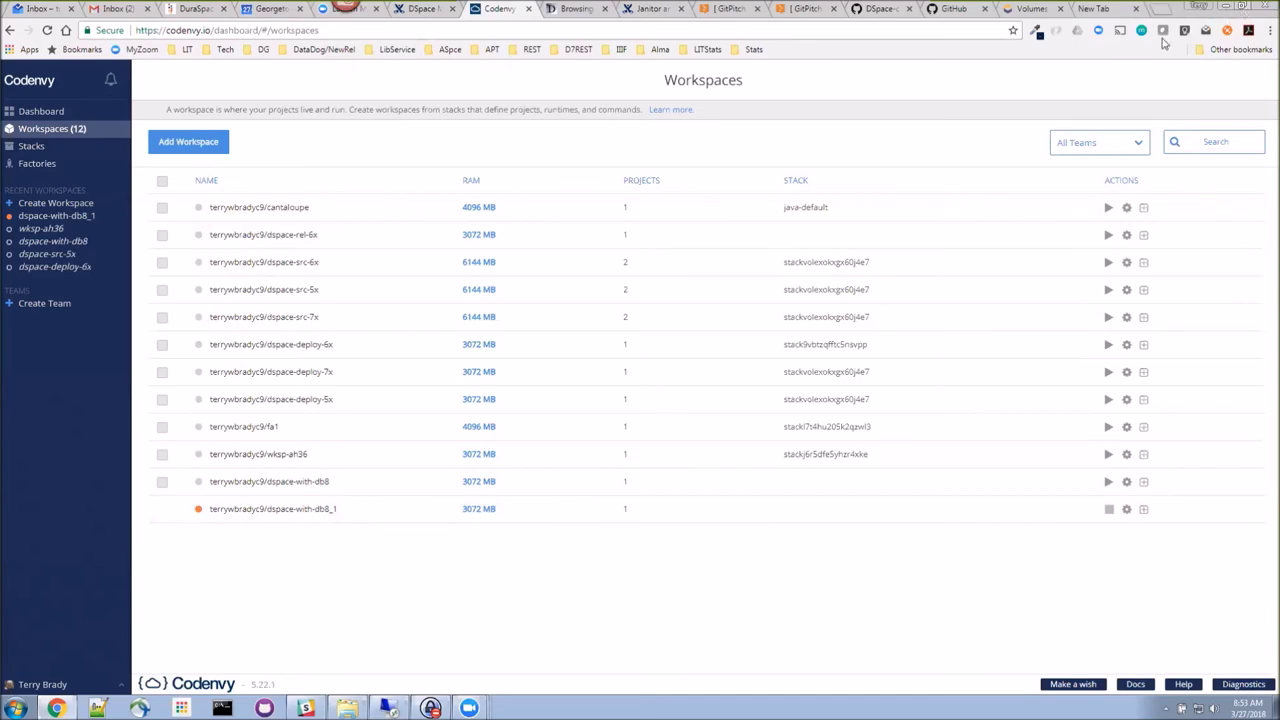
Step: Restore the browser window to the GitPitch DEMONSTRATION slide and close the duplicate presentation tab
left_click(1244, 8)
left_click(566, 65)
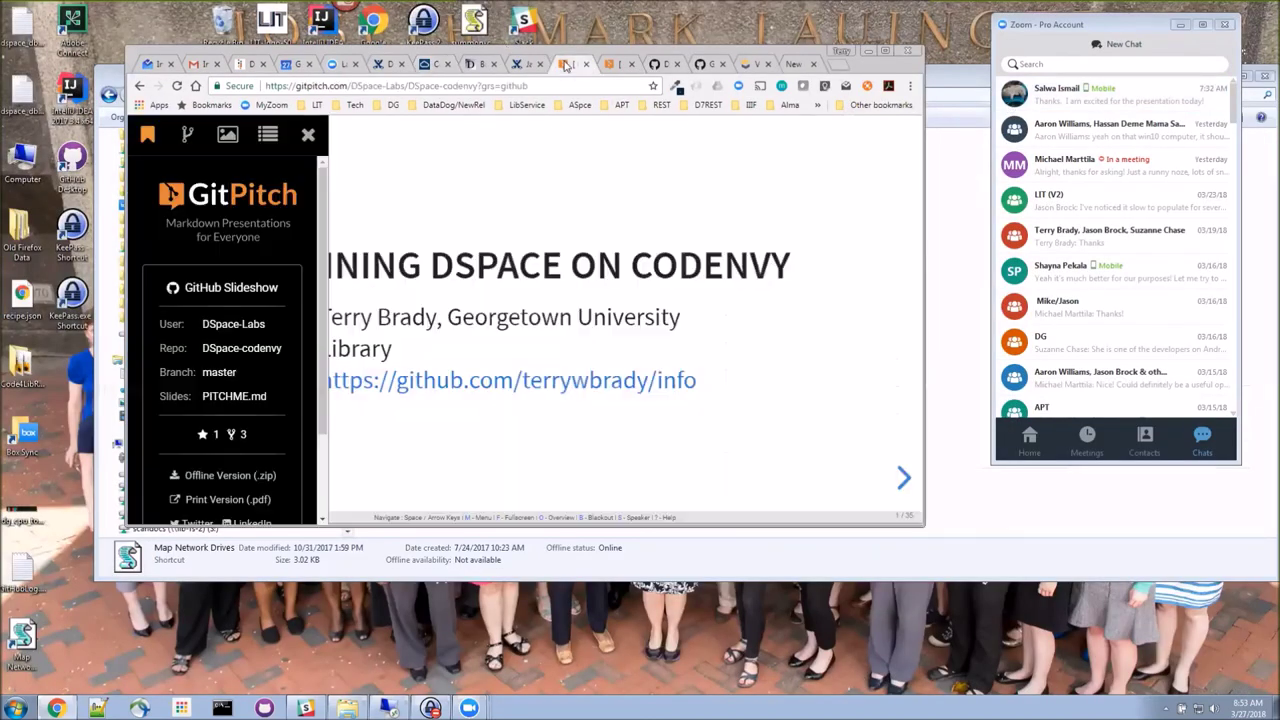
left_click(582, 65)
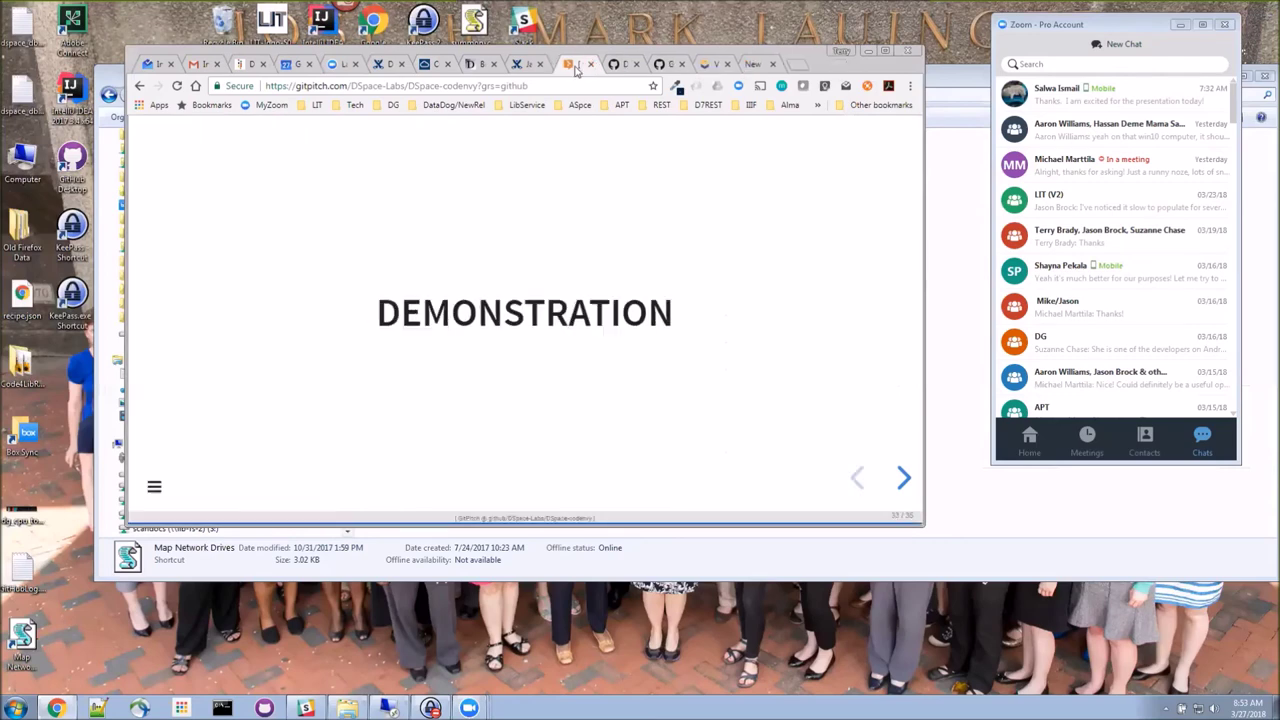